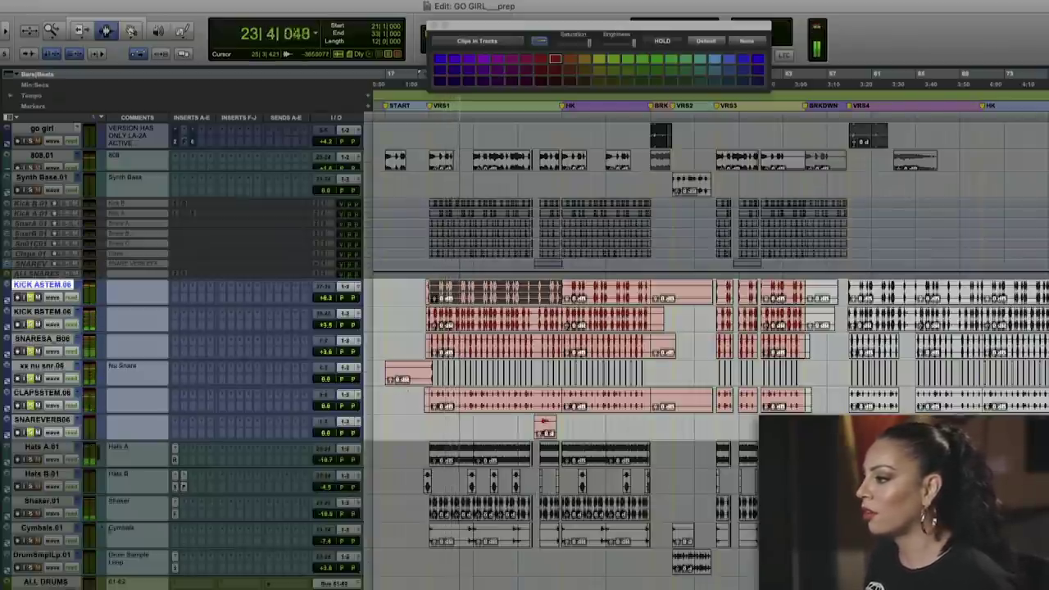
# Step: Solo the Hats A.01, Hats B.01, Shaker.01, Cymbals.01 and DrumSmplLp.01 tracks alongside the kick, snare and clap stems
pyautogui.click(31, 461)
pyautogui.click(30, 488)
pyautogui.click(31, 514)
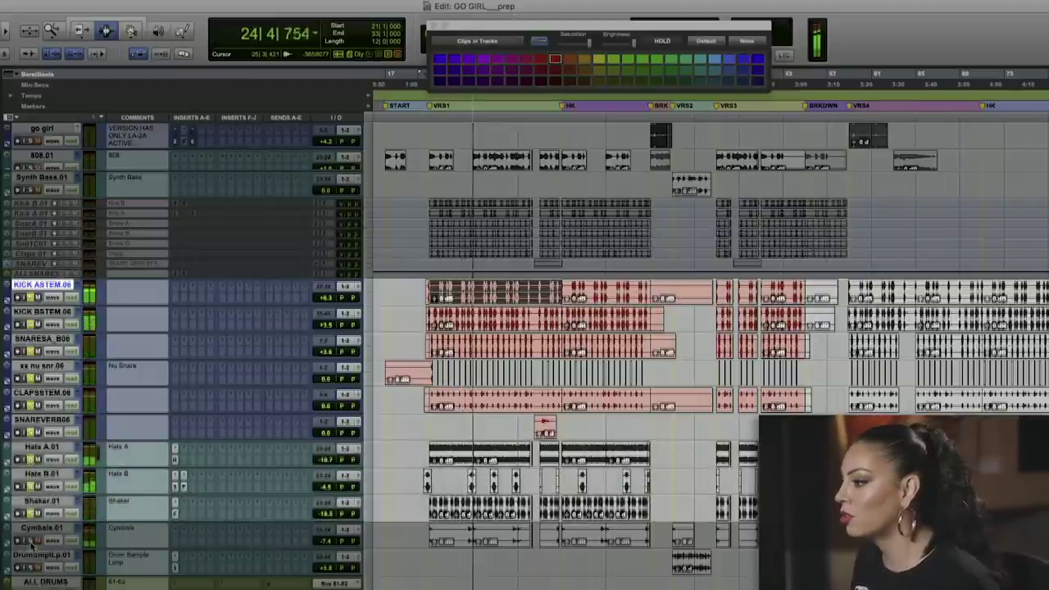
pyautogui.click(30, 541)
pyautogui.click(29, 568)
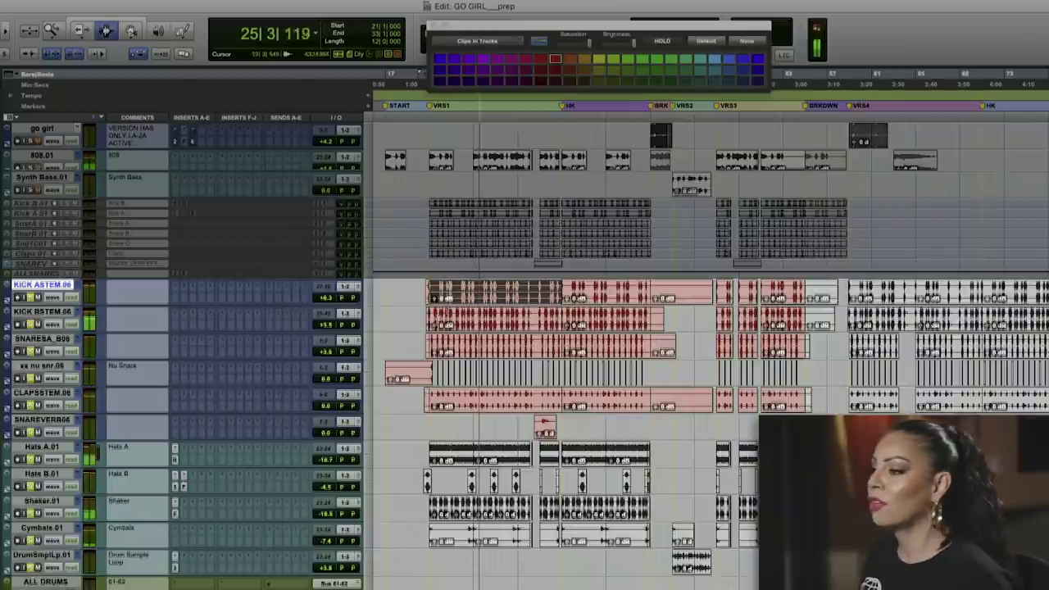
# Step: Select all drum tracks from KICK ASTEM.06 through DrumSmplLp.01 and set their outputs to Bus 61-62
pyautogui.moveTo(431, 291); pyautogui.dragTo(463, 566)
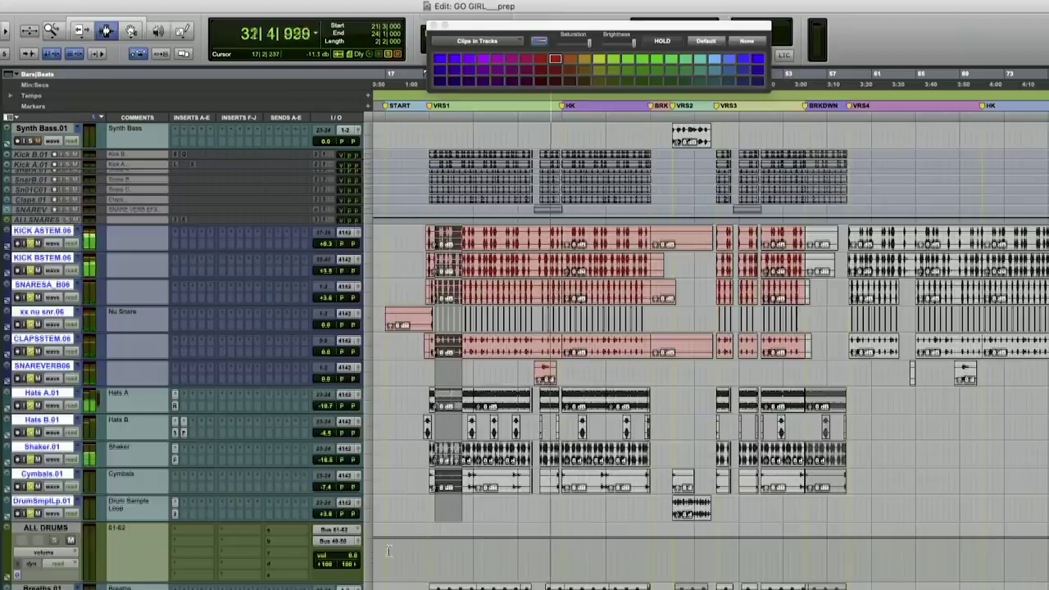
pyautogui.click(350, 246)
pyautogui.scroll(-10, 446, 525)
pyautogui.keyDown('alt'); pyautogui.keyDown('shift'); pyautogui.click(447, 524); pyautogui.keyUp('shift'); pyautogui.keyUp('alt')
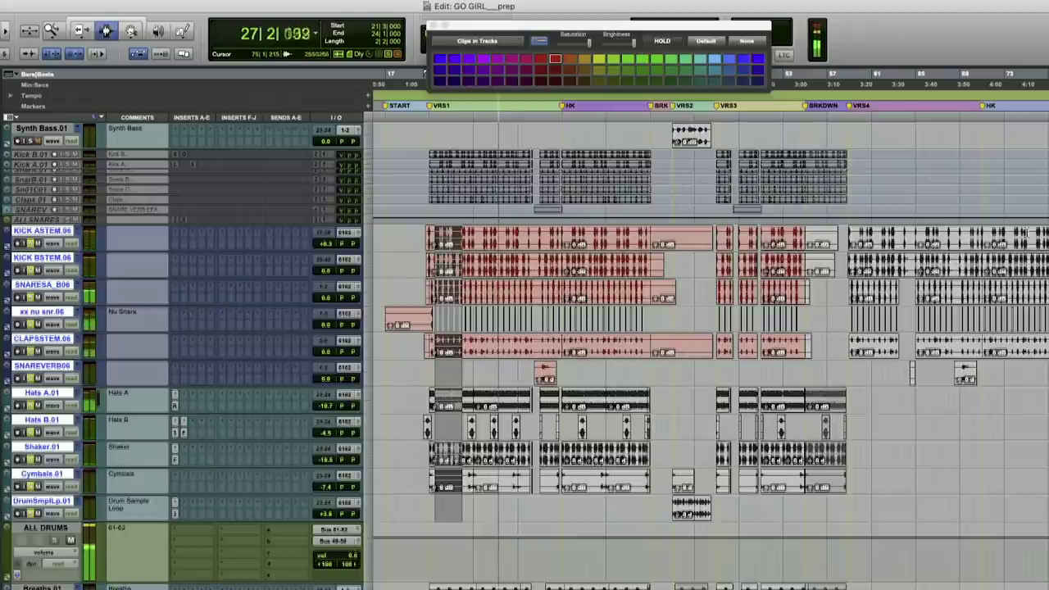
# Step: Select the ALL MUSIC aux track and route the Breaths.01 through Synth Lead.01 tracks to Bus 63-64
pyautogui.scroll(8, 224, 187)
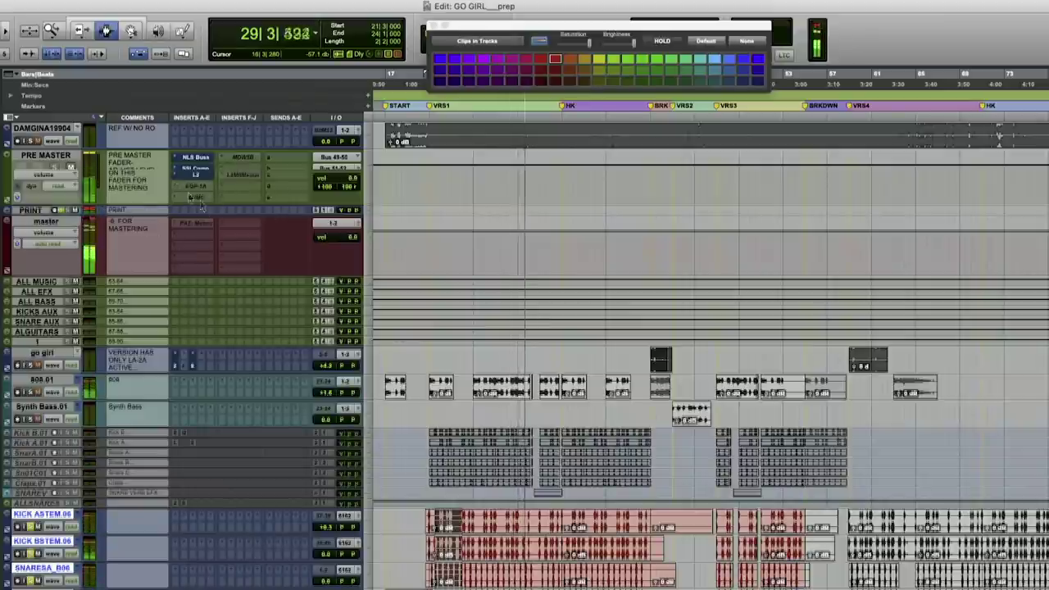
pyautogui.scroll(-15, 705, 353)
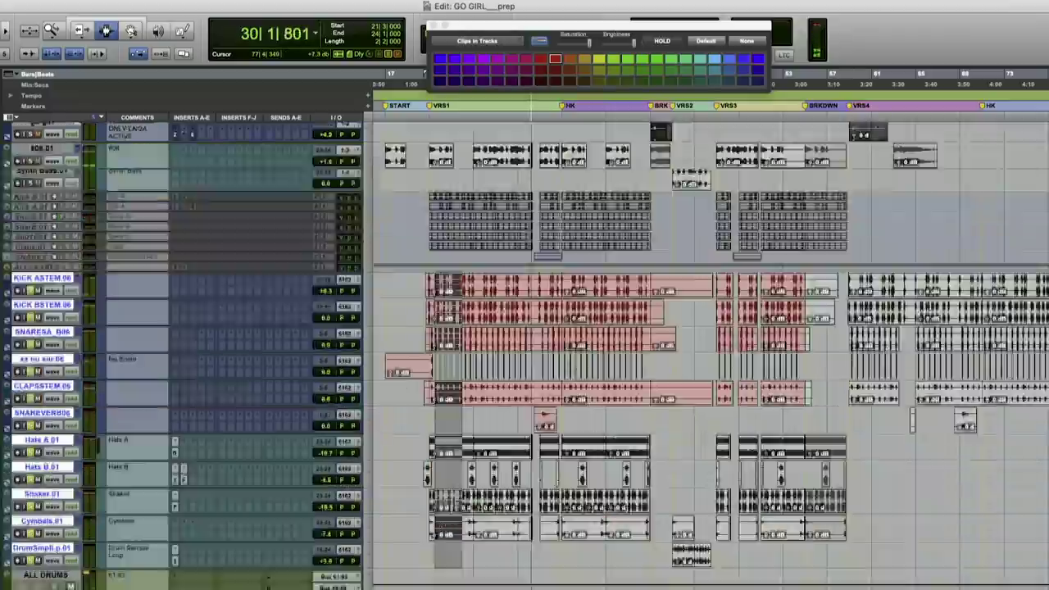
pyautogui.scroll(3, 705, 352)
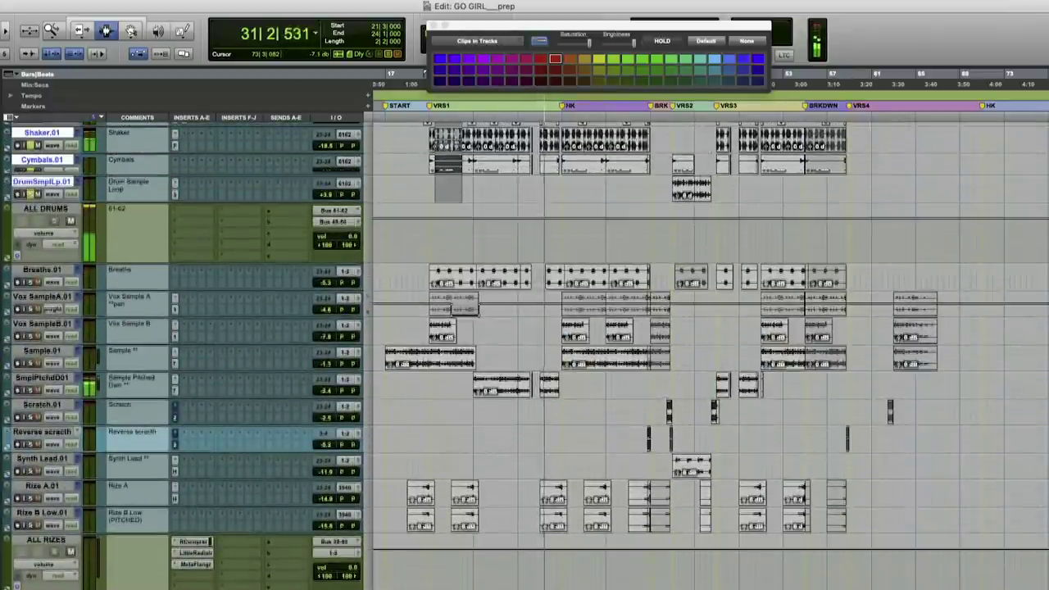
pyautogui.scroll(10, 705, 353)
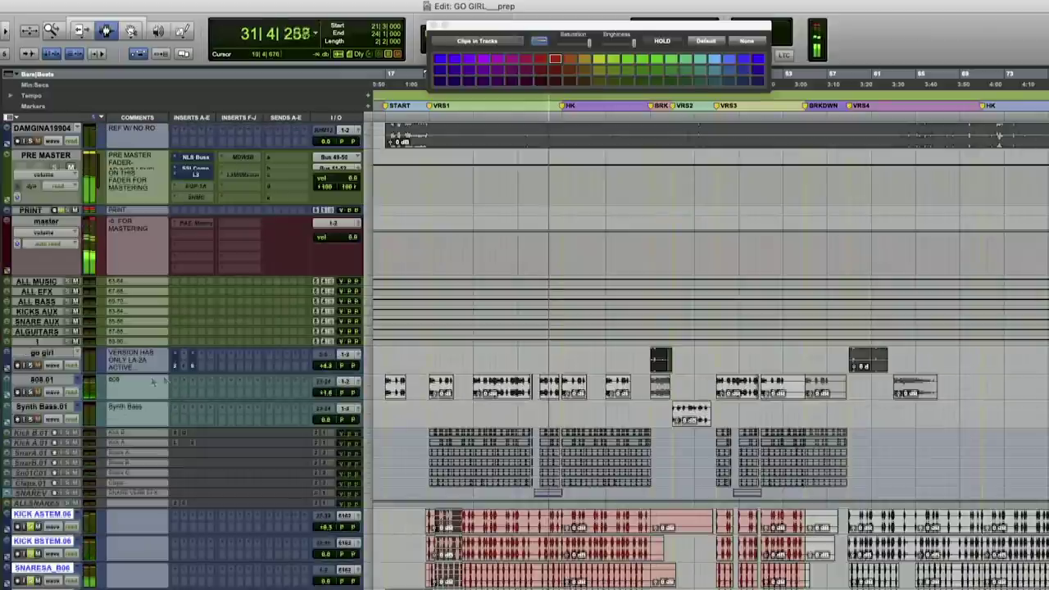
pyautogui.click(38, 281)
pyautogui.scroll(-15, 705, 352)
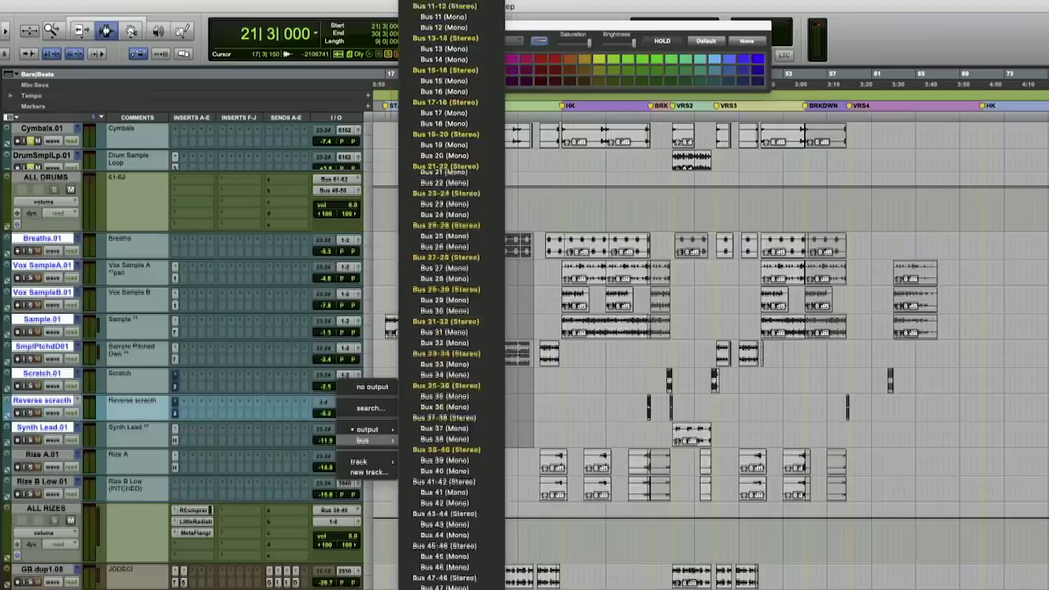
pyautogui.scroll(-10, 453, 583)
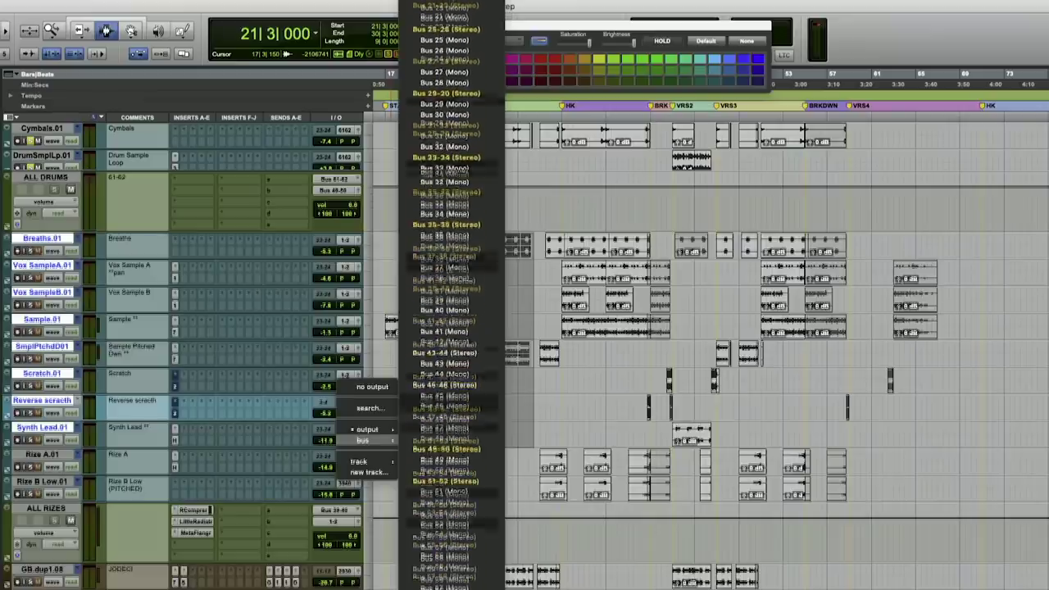
pyautogui.click(456, 514)
# Step: Select across the Rize tracks and set the output of the ALL RIZES aux to Bus 63-64
pyautogui.moveTo(406, 465); pyautogui.dragTo(430, 495)
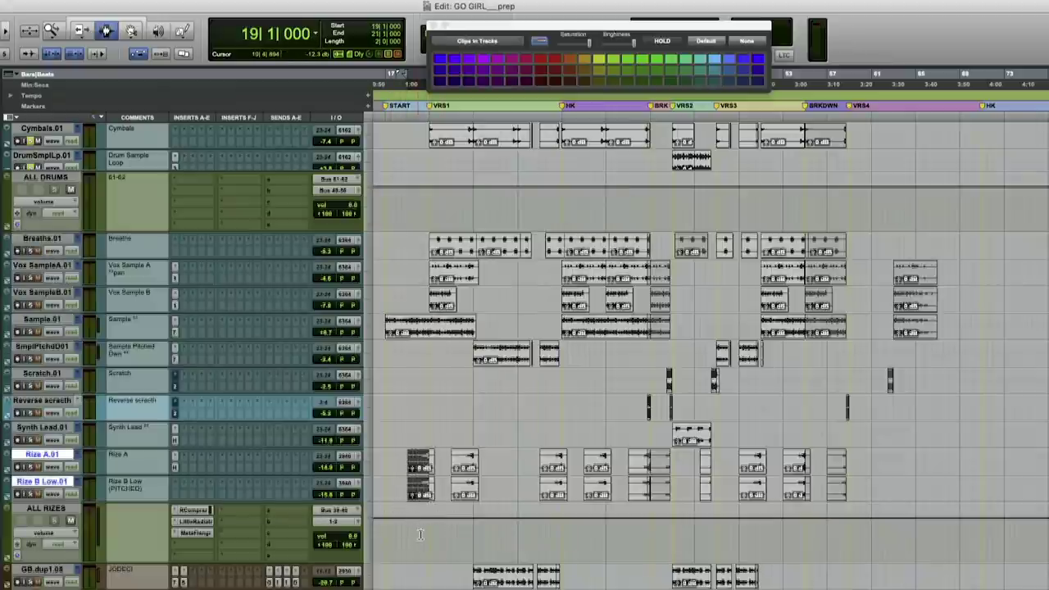
pyautogui.moveTo(401, 462); pyautogui.dragTo(483, 537)
pyautogui.click(332, 531)
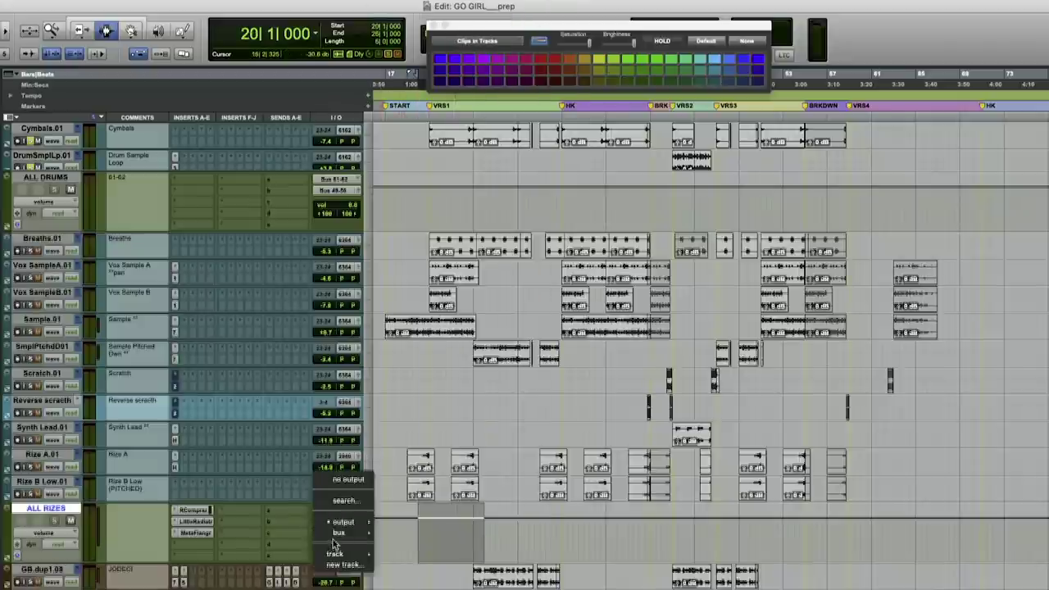
pyautogui.moveTo(359, 534)
pyautogui.scroll(-10, 428, 328)
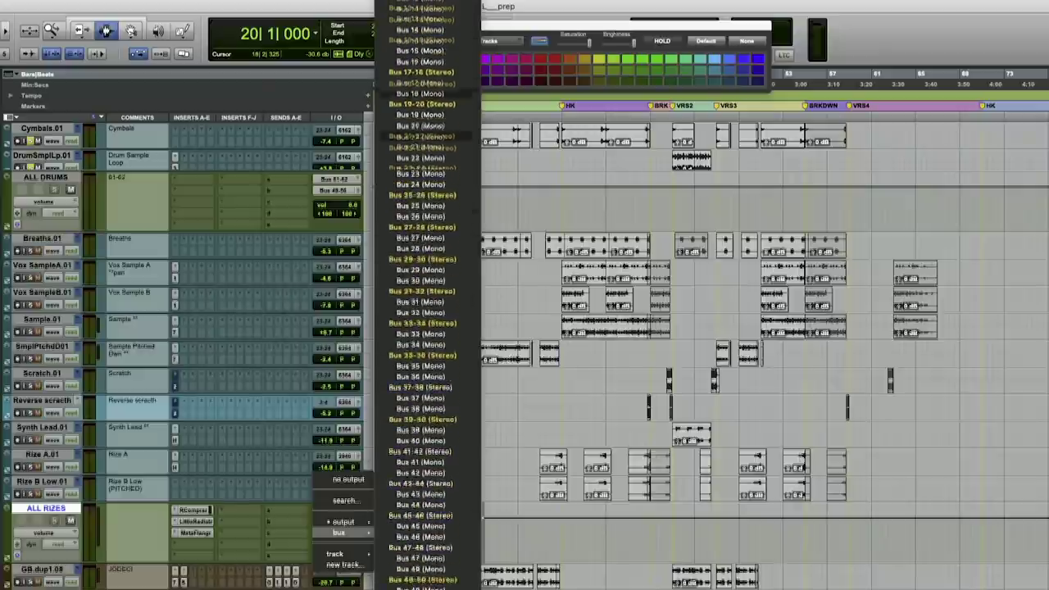
pyautogui.scroll(-3, 422, 574)
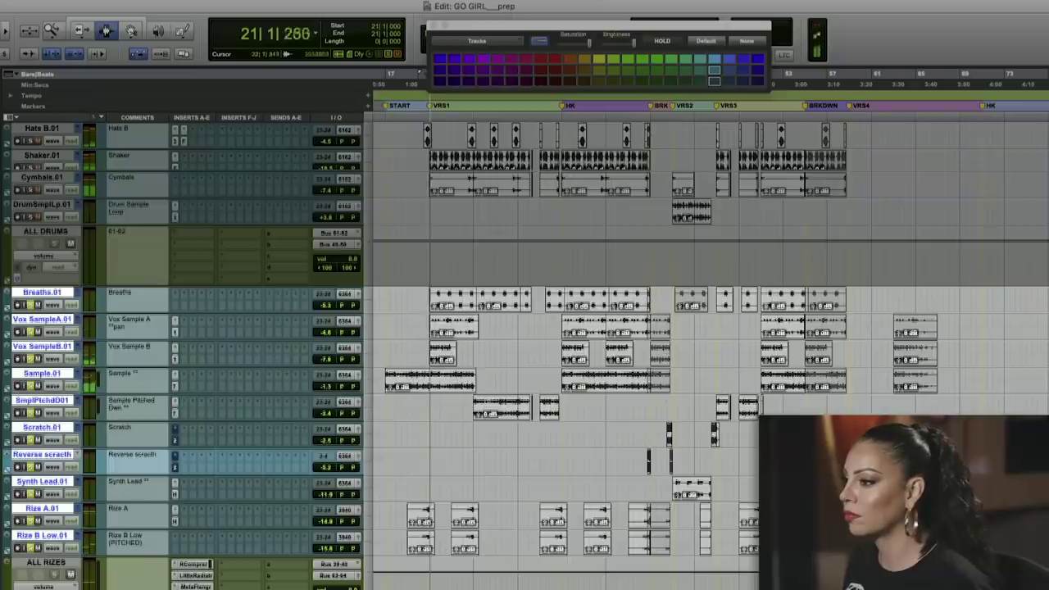
# Step: Restart playback from bar 25 and solo all the GB guitar tracks from GB.dup1.08 through GB.dup1.07
pyautogui.scroll(-3, 727, 357)
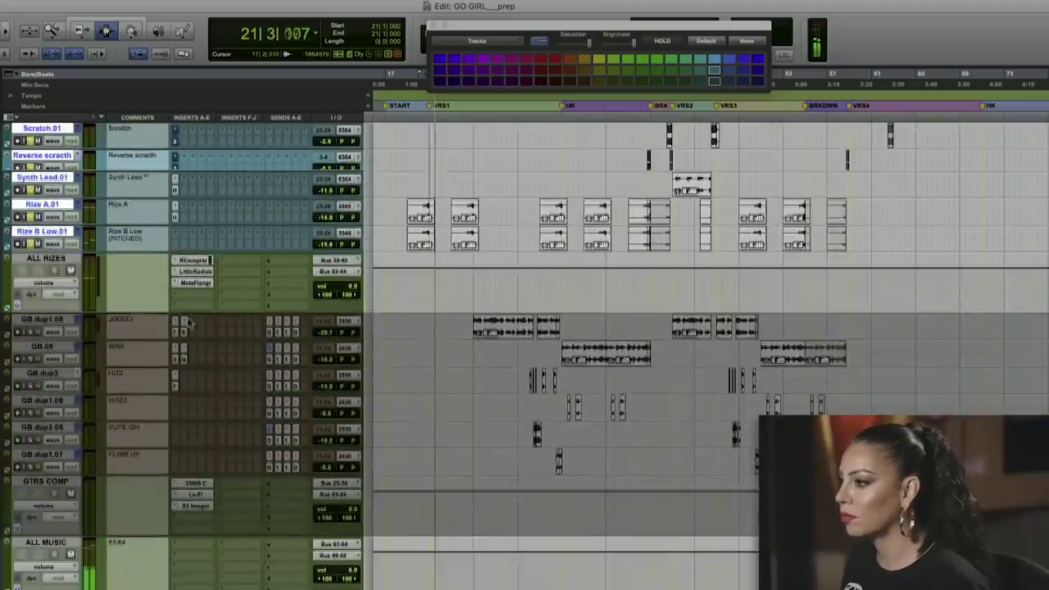
pyautogui.press('space')
pyautogui.click(473, 328)
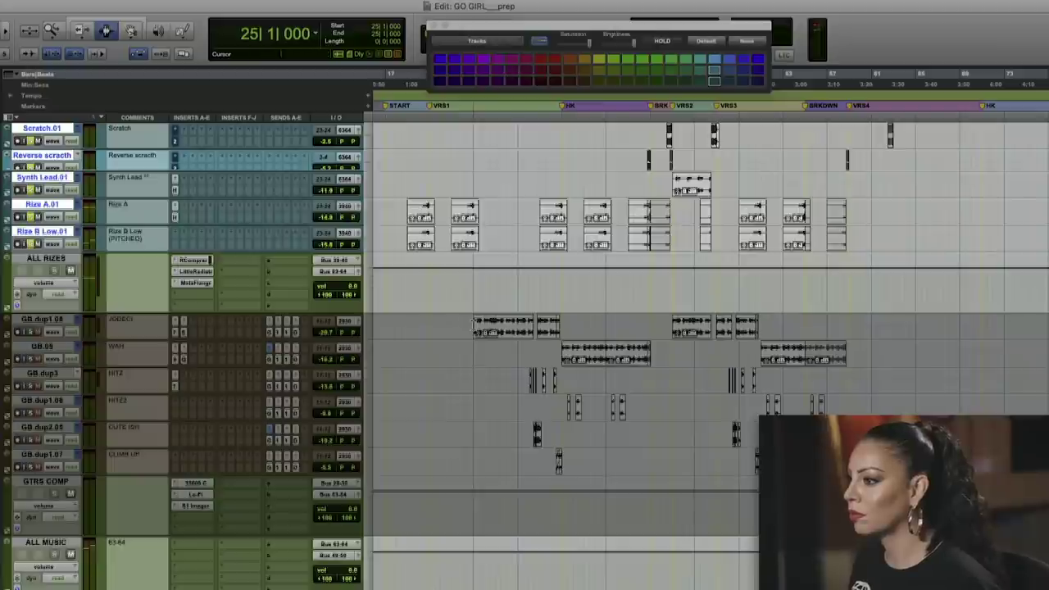
pyautogui.press('space')
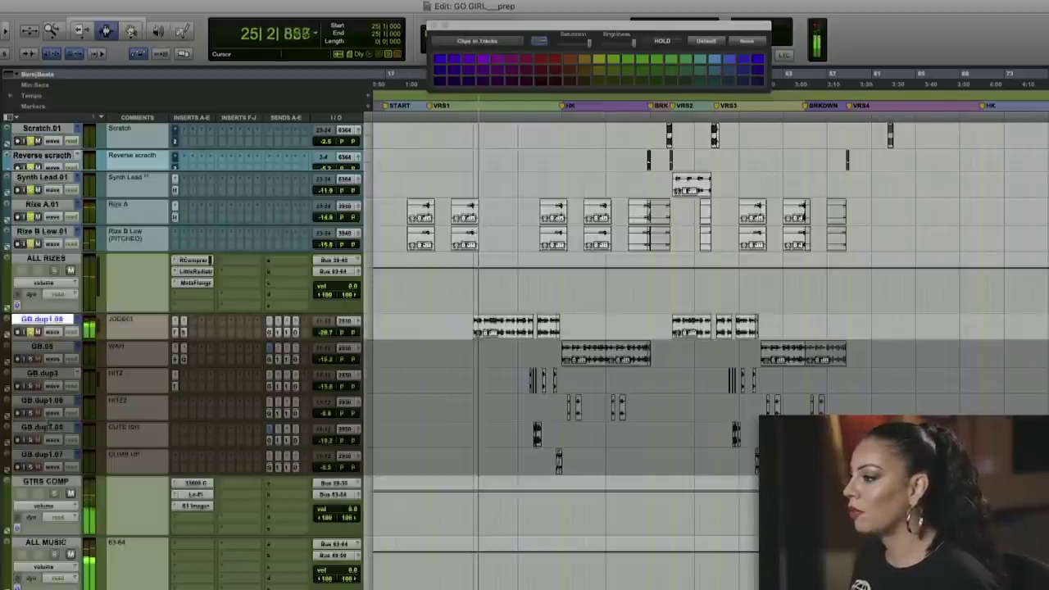
pyautogui.keyDown('shift'); pyautogui.click(29, 461); pyautogui.keyUp('shift')
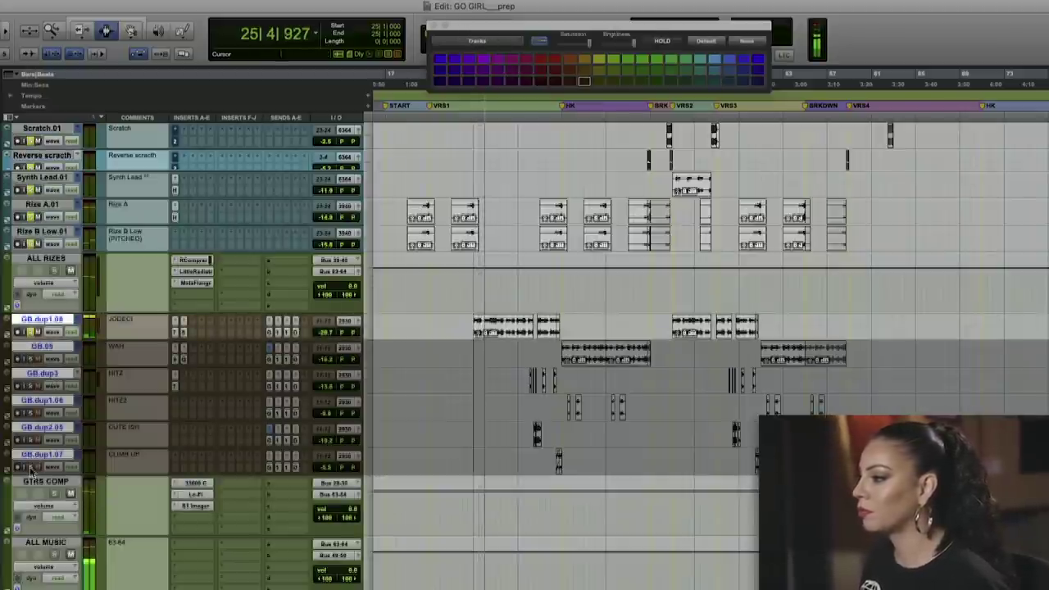
pyautogui.keyDown('alt'); pyautogui.keyDown('shift'); pyautogui.click(31, 468); pyautogui.keyUp('shift'); pyautogui.keyUp('alt')
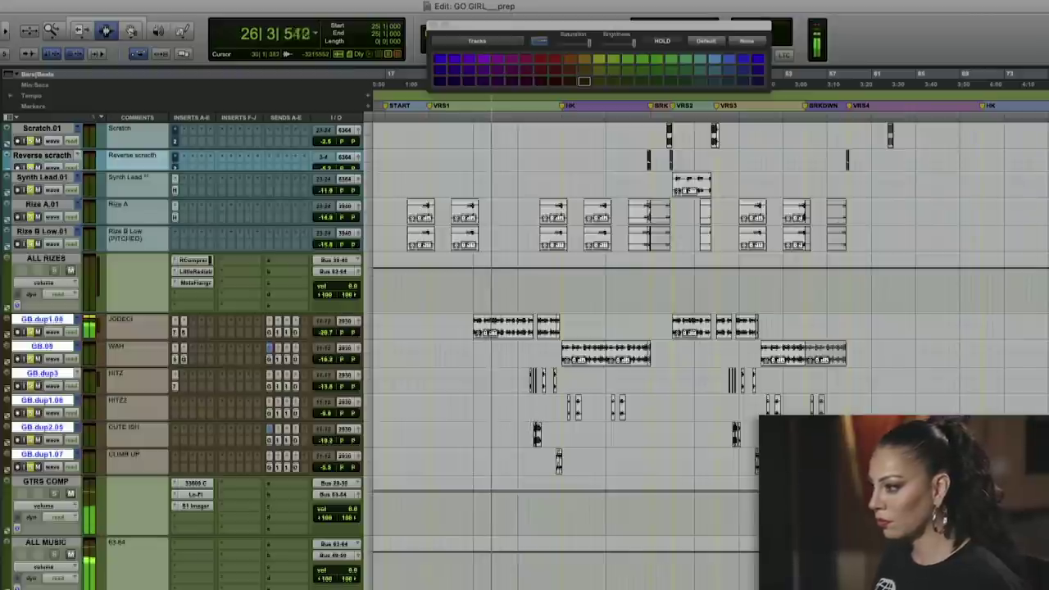
# Step: Stop playback and select all drum tracks from KICK ASTEM.06 through DrumSmplLp.01
pyautogui.scroll(10, 541, 491)
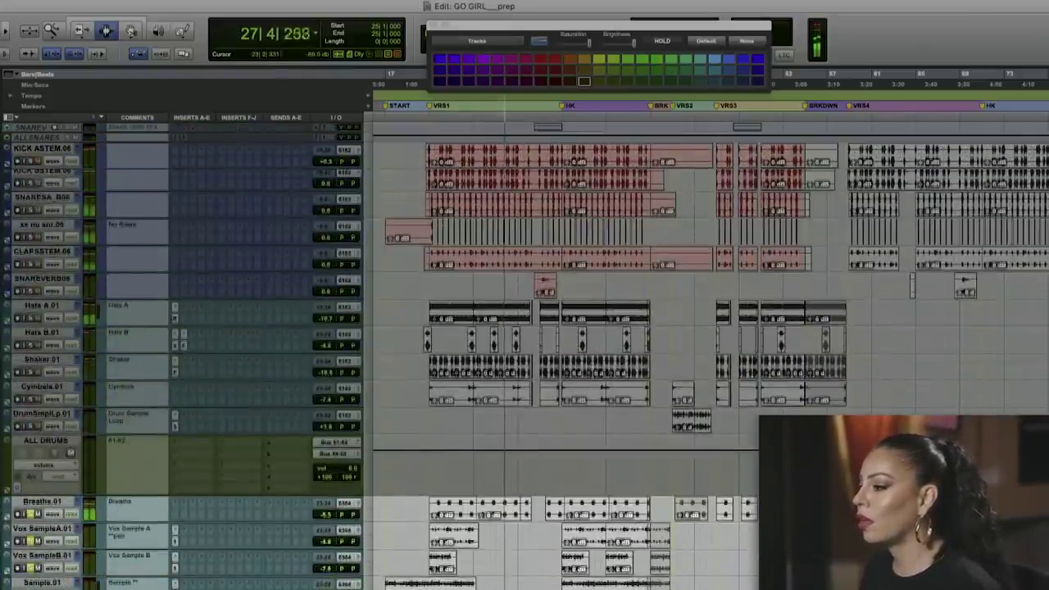
pyautogui.scroll(-6, 545, 441)
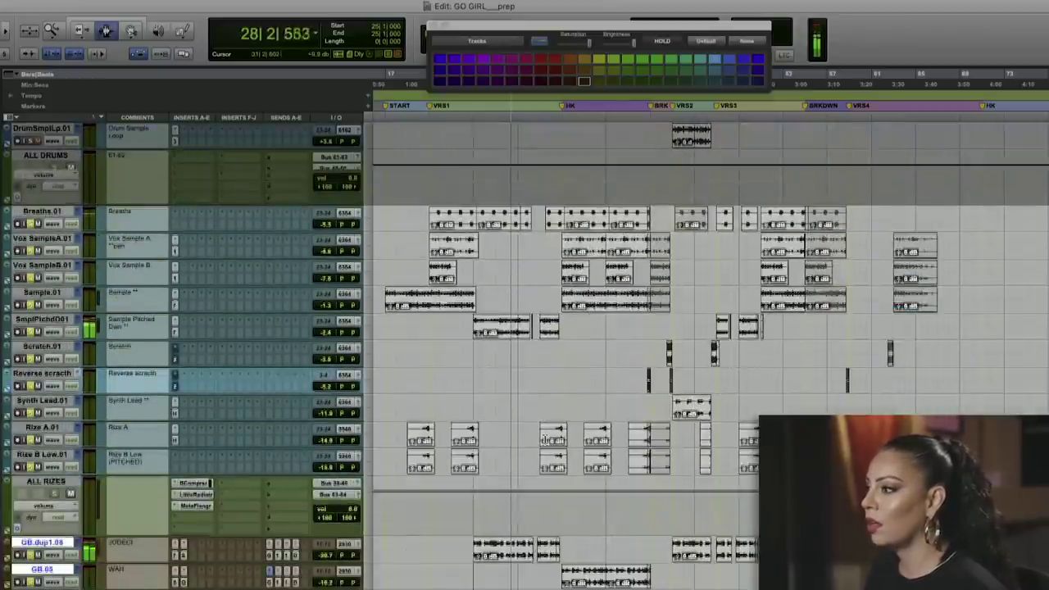
pyautogui.scroll(4, 545, 441)
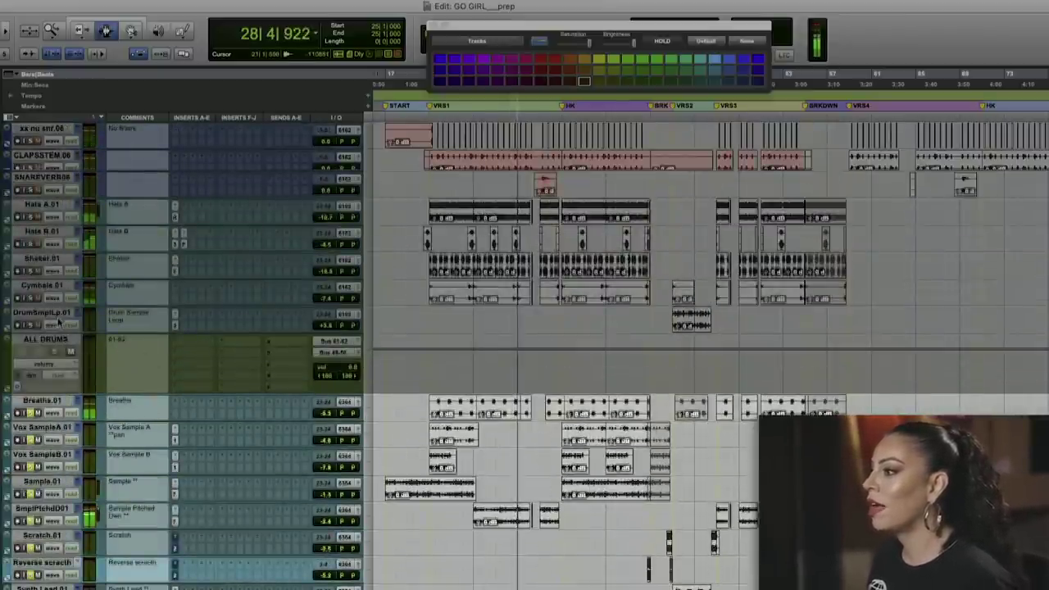
pyautogui.click(57, 322)
pyautogui.press('space')
pyautogui.scroll(5, 58, 320)
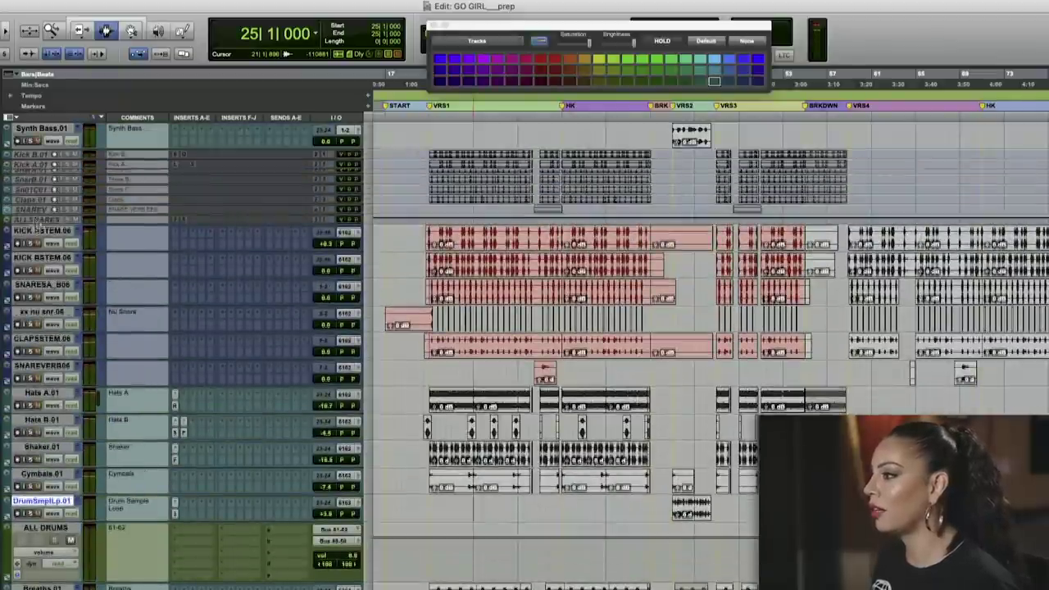
pyautogui.keyDown('shift'); pyautogui.click(36, 232); pyautogui.keyUp('shift')
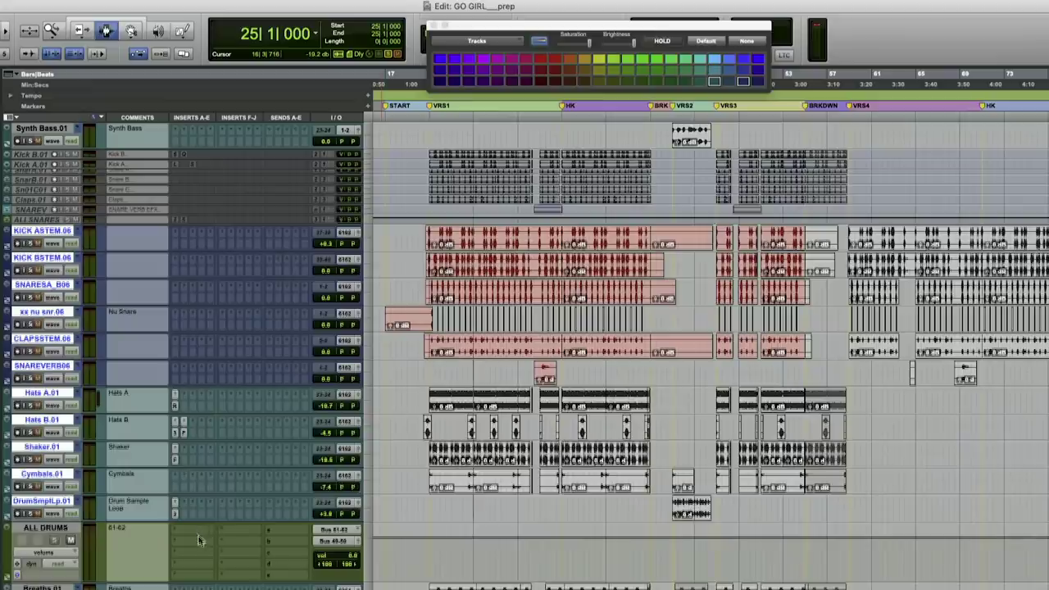
# Step: Insert the stereo UAD Neve 33609 C compressor as a native plug-in on the ALL DRUMS aux
pyautogui.click(199, 540)
pyautogui.moveTo(229, 547)
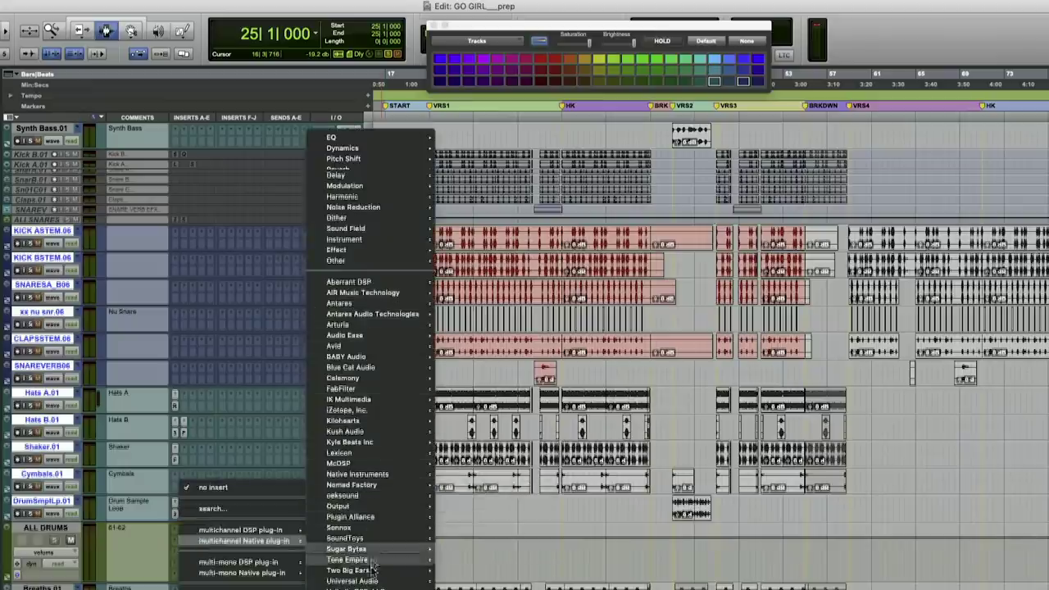
pyautogui.moveTo(371, 572)
pyautogui.scroll(-10, 516, 492)
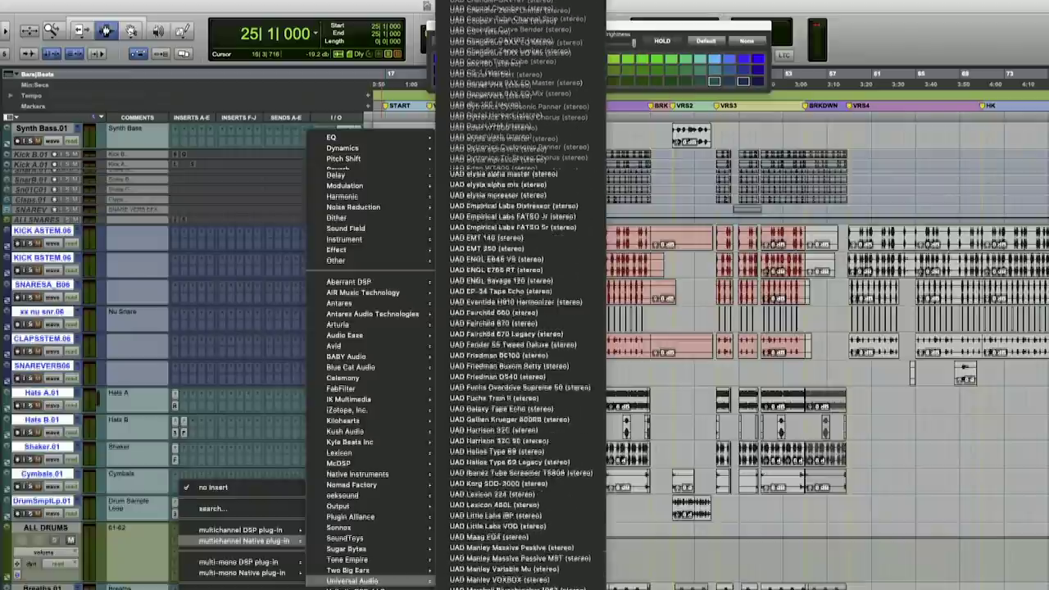
pyautogui.scroll(-5, 539, 307)
pyautogui.click(538, 306)
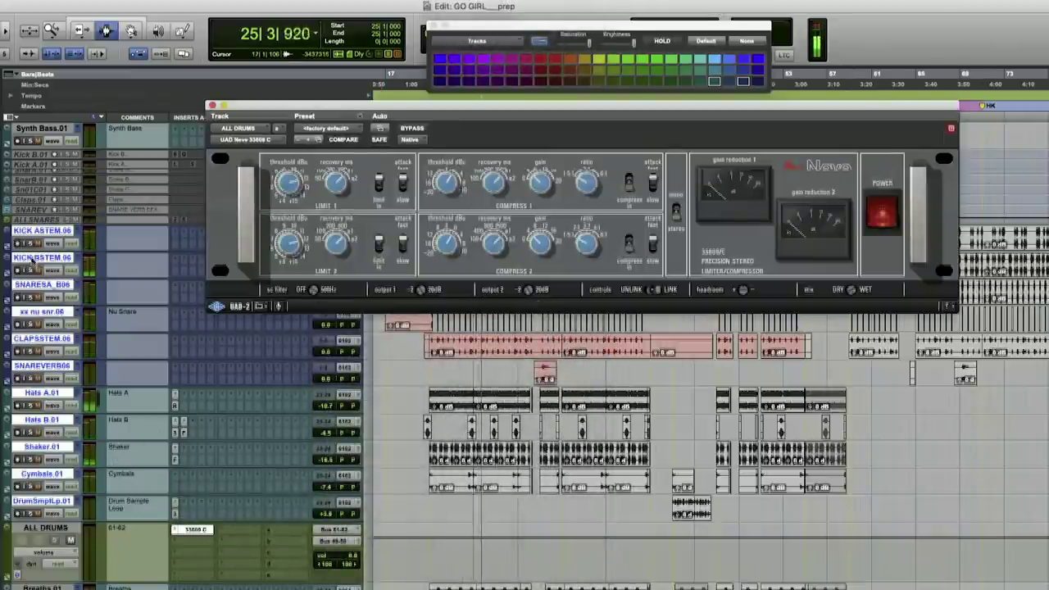
# Step: Solo the selected drum tracks and adjust the Compress 1 threshold on the Neve 33609 C
pyautogui.keyDown('alt'); pyautogui.keyDown('shift'); pyautogui.click(31, 245); pyautogui.keyUp('shift'); pyautogui.keyUp('alt')
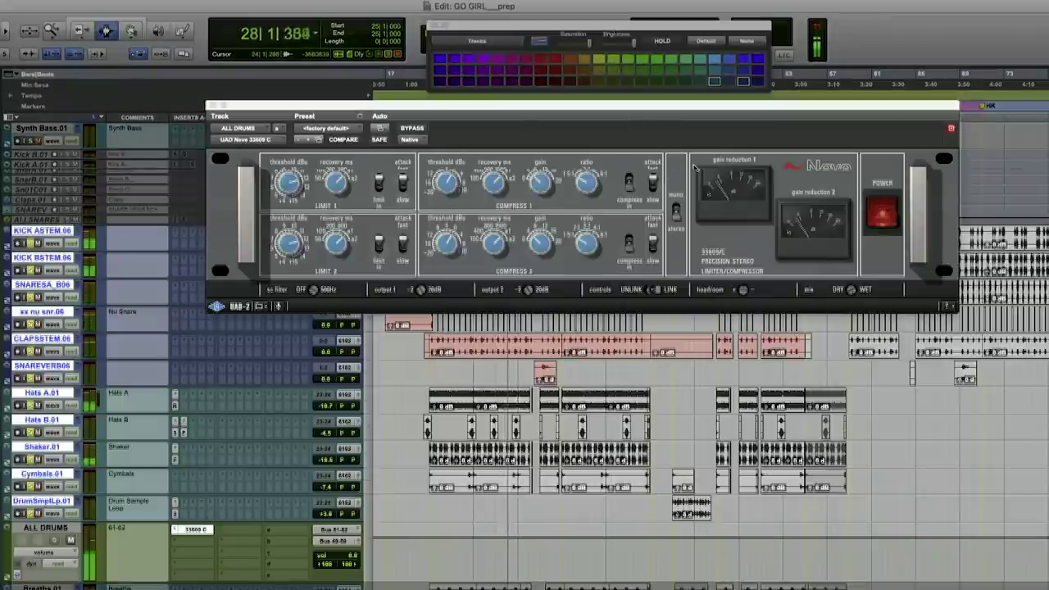
pyautogui.click(447, 197)
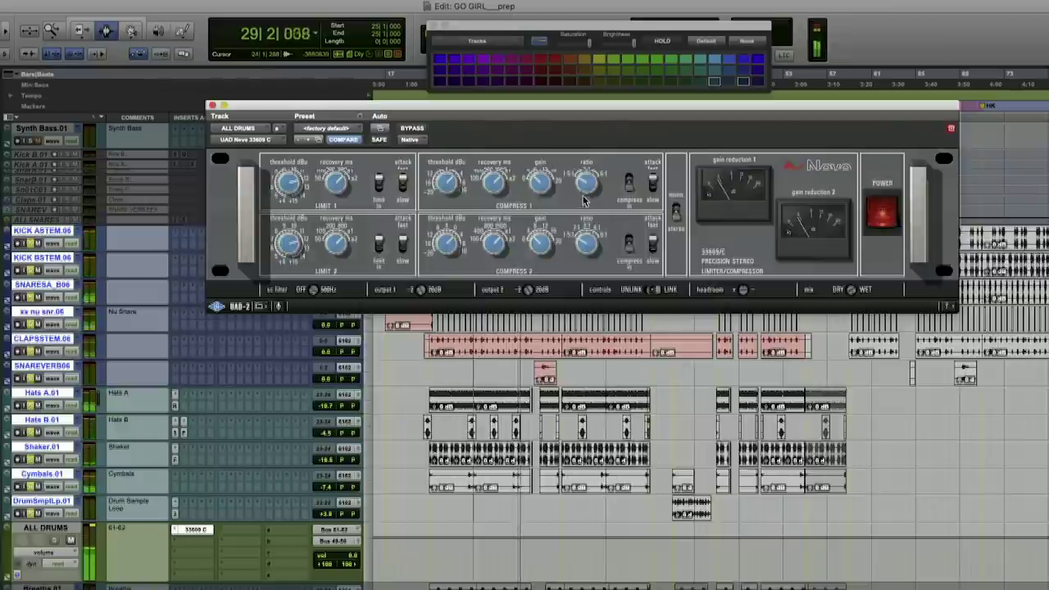
pyautogui.click(211, 107)
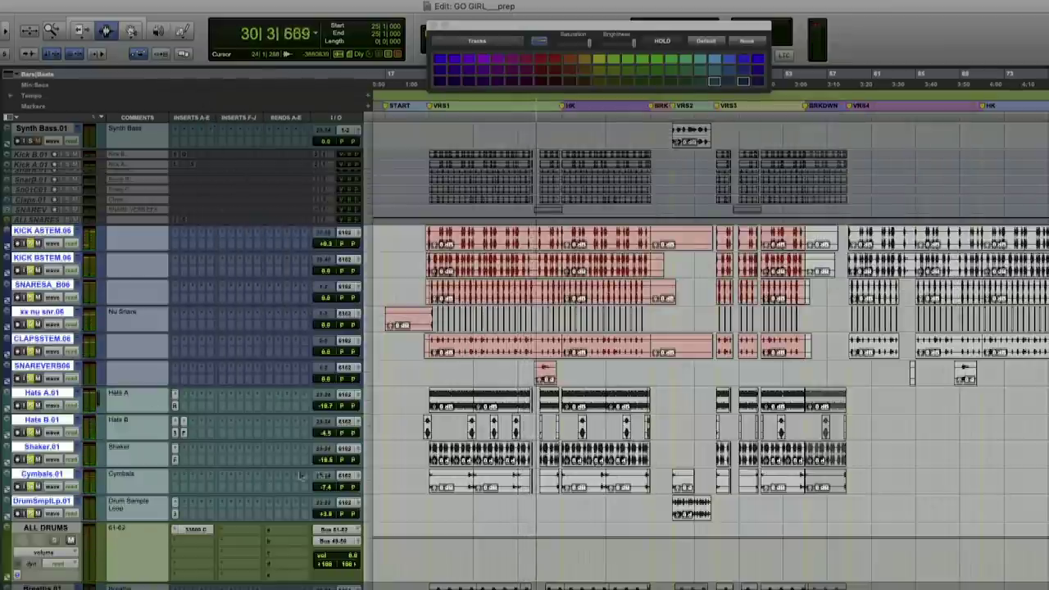
# Step: Play bars 21 to 44 of the drums and compare the ALL DRUMS Neve 33609 C bypassed and active
pyautogui.moveTo(430, 237); pyautogui.dragTo(685, 476)
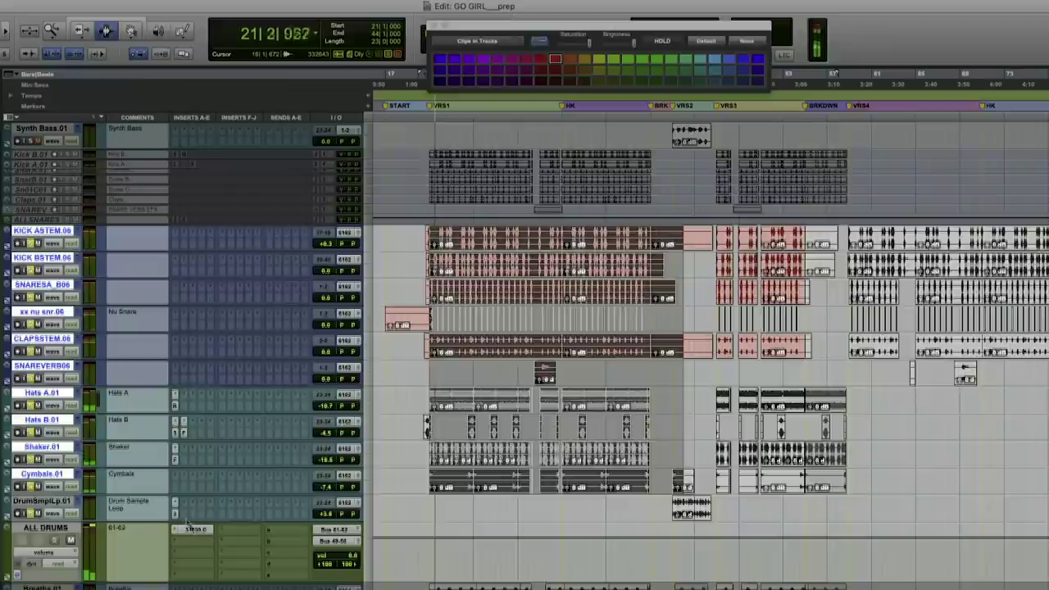
pyautogui.click(192, 529)
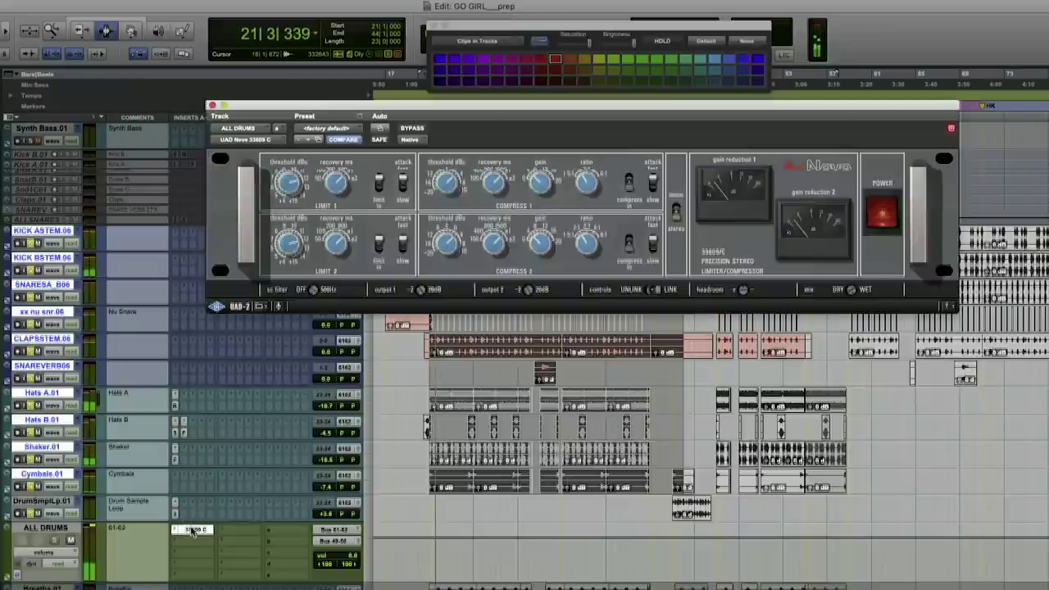
pyautogui.click(411, 131)
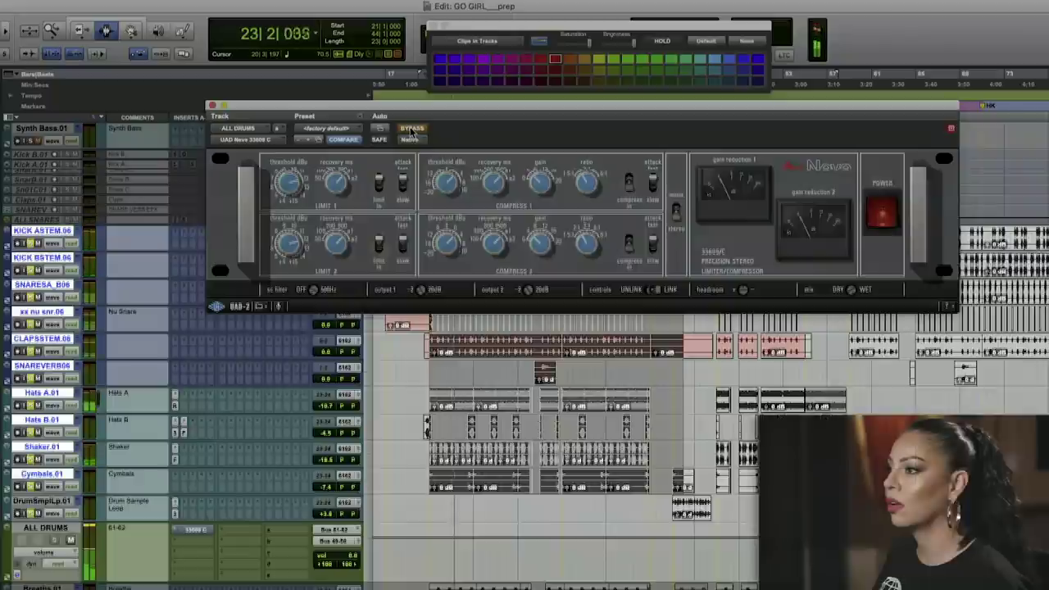
pyautogui.click(411, 131)
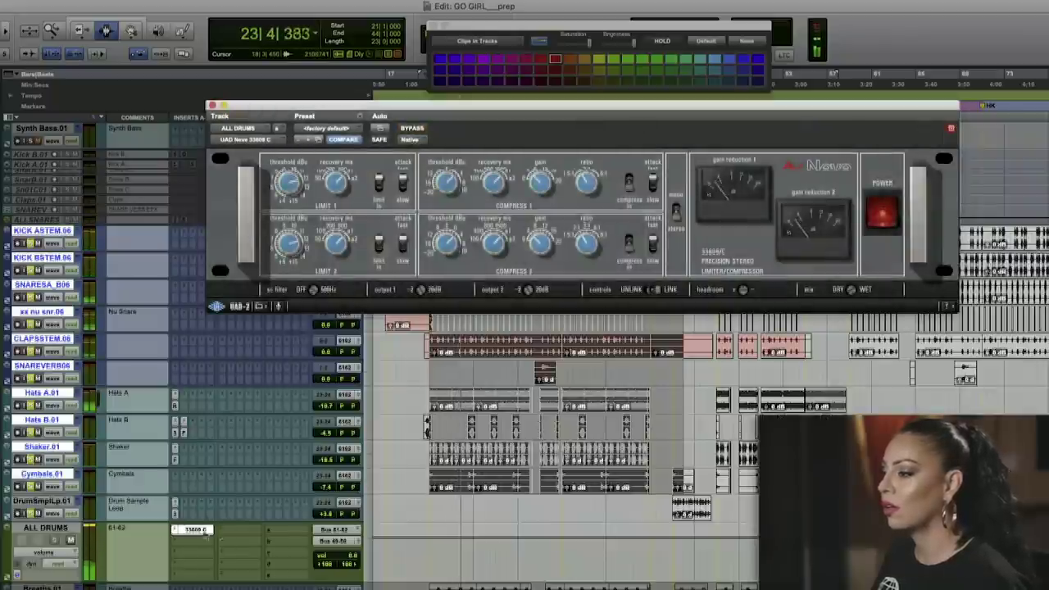
pyautogui.click(95, 543)
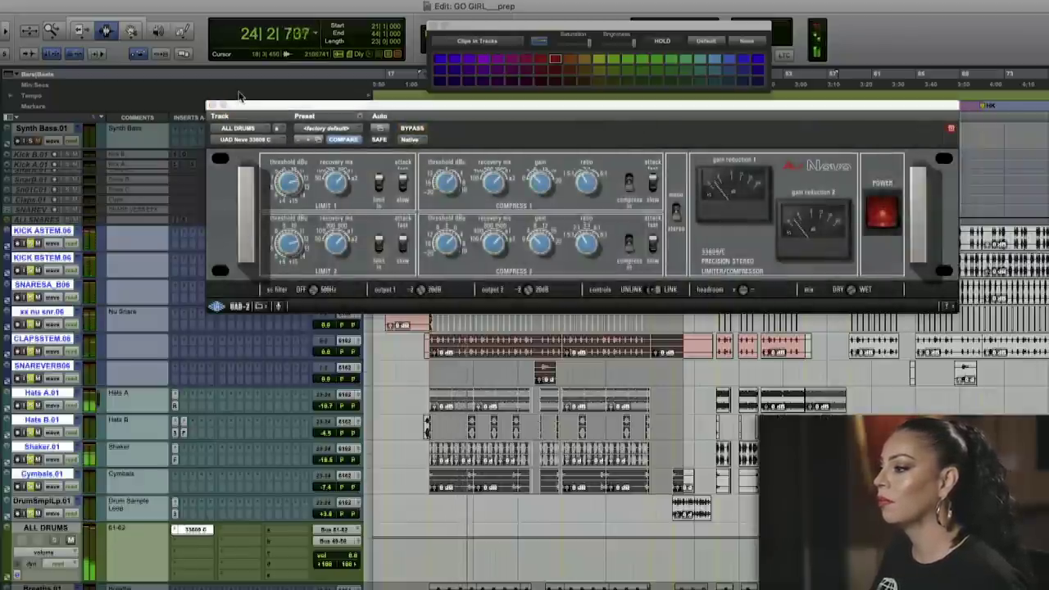
# Step: Close the ALL DRUMS compressor window, then select and solo the music tracks from Breaths.01 through Rize B Low.01
pyautogui.click(212, 105)
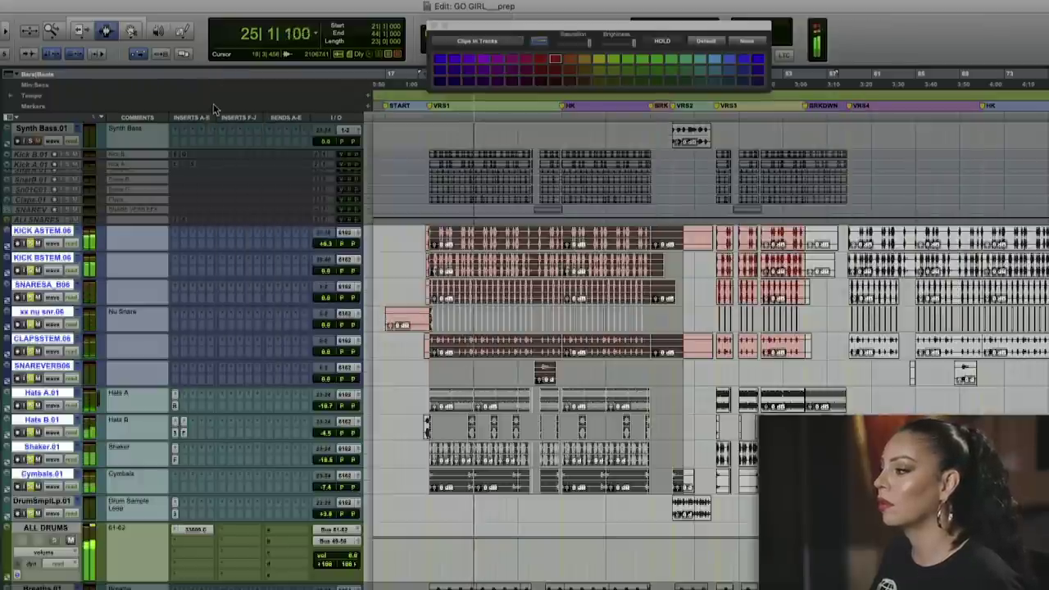
pyautogui.scroll(-3, 524, 328)
pyautogui.scroll(-5, 23, 292)
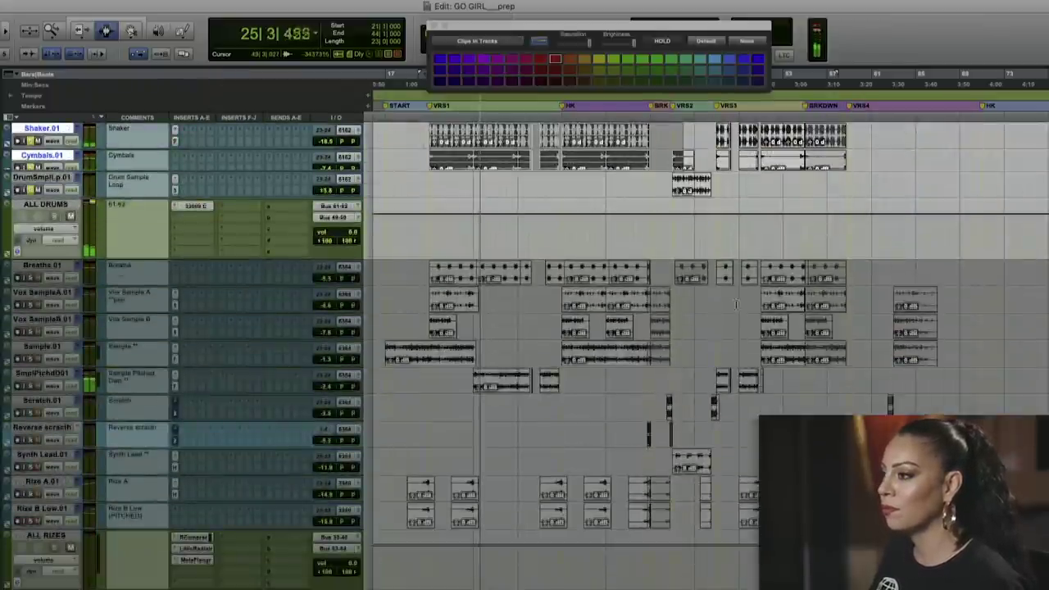
pyautogui.click(33, 265)
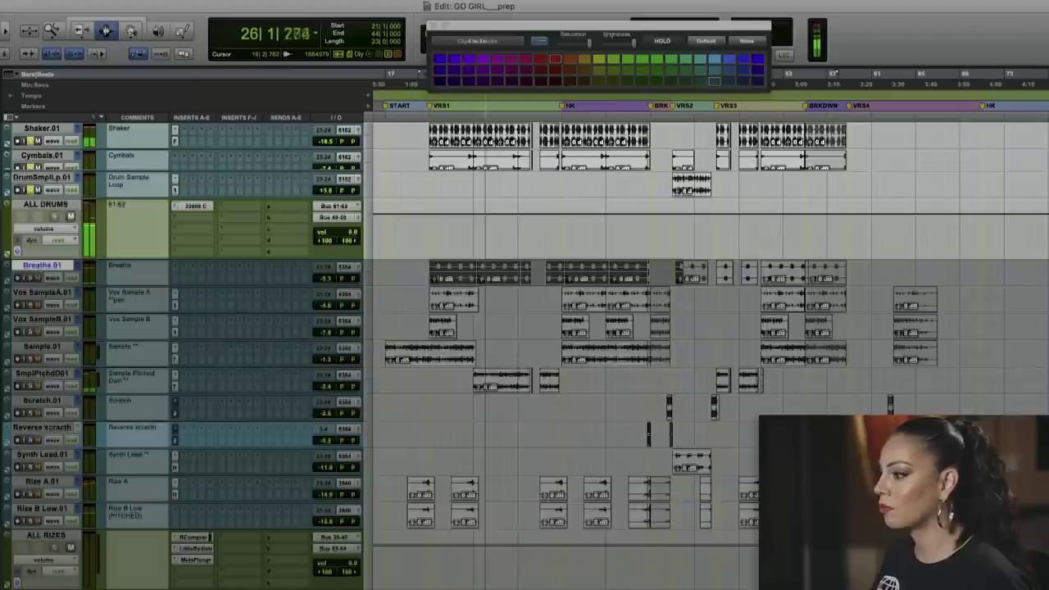
pyautogui.keyDown('shift'); pyautogui.click(37, 510); pyautogui.keyUp('shift')
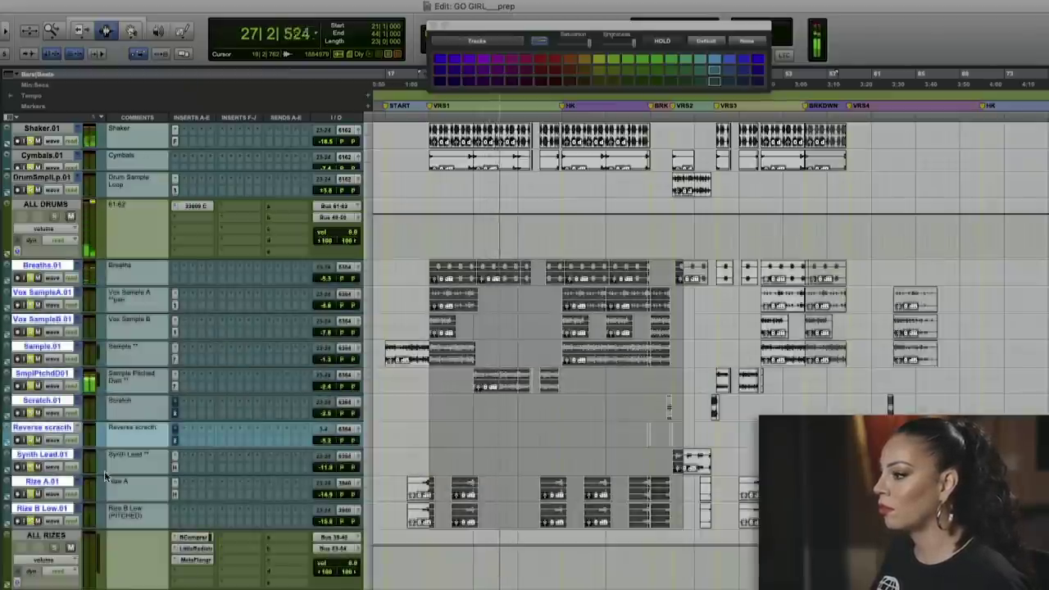
# Step: Select and solo the guitar tracks from GB.dup1.08 through GB.dup1.07
pyautogui.scroll(-5, 105, 475)
pyautogui.click(37, 428)
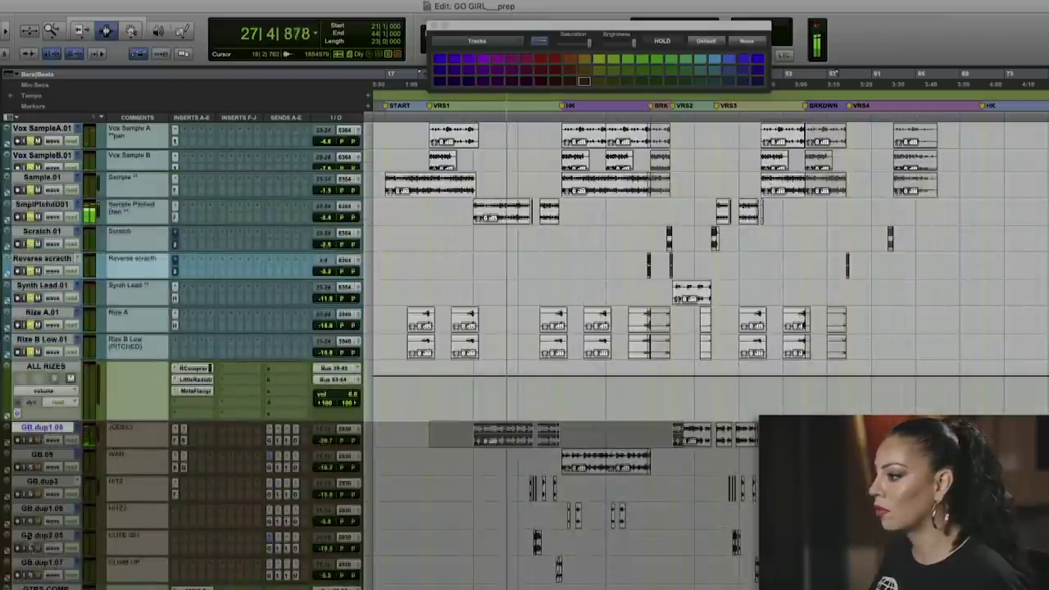
pyautogui.keyDown('shift'); pyautogui.click(40, 564); pyautogui.keyUp('shift')
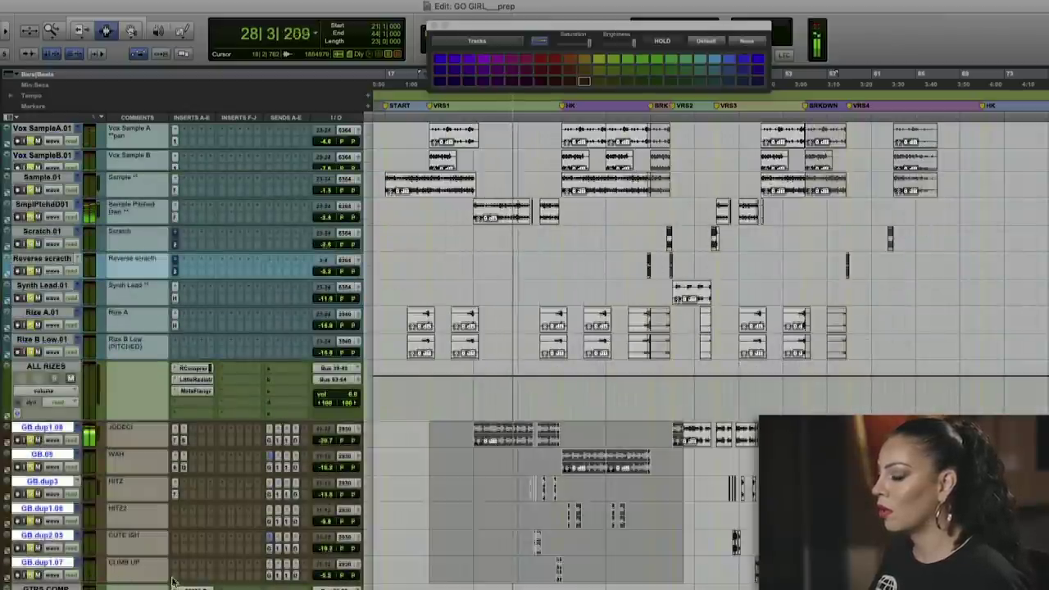
# Step: Insert the stereo UAD Neve 33609 C compressor as a multichannel native plug-in on the ALL MUSIC aux
pyautogui.scroll(-4, 202, 525)
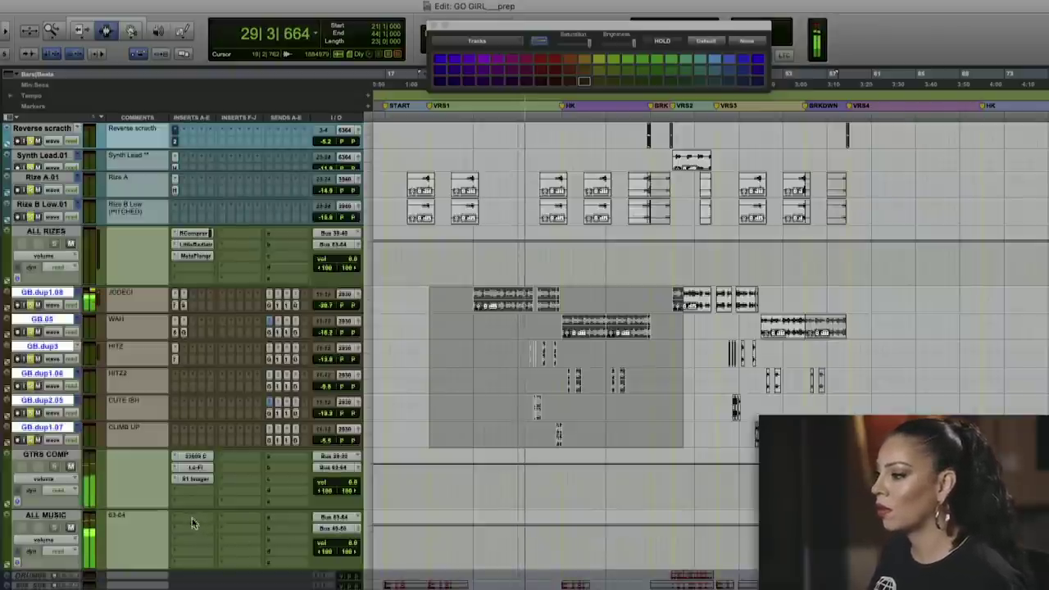
pyautogui.click(193, 521)
pyautogui.moveTo(246, 528)
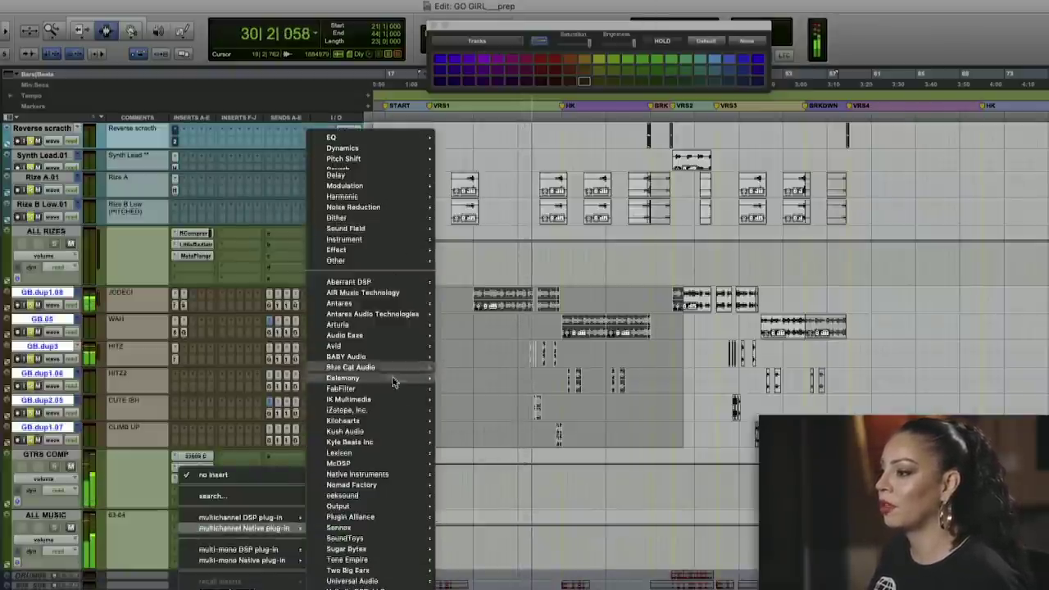
pyautogui.moveTo(353, 580)
pyautogui.scroll(-10, 516, 328)
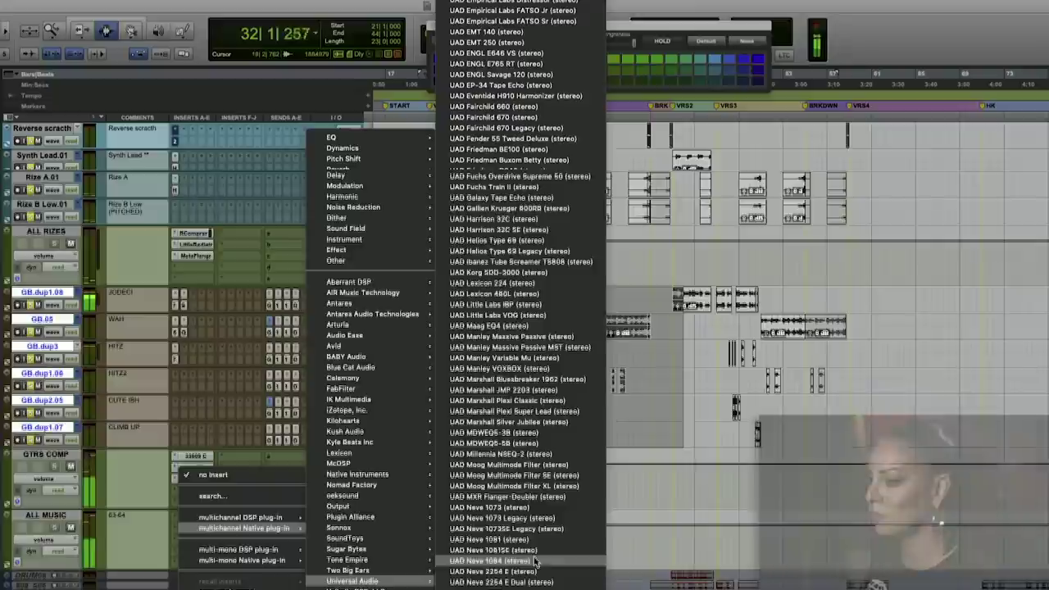
pyautogui.scroll(-3, 533, 574)
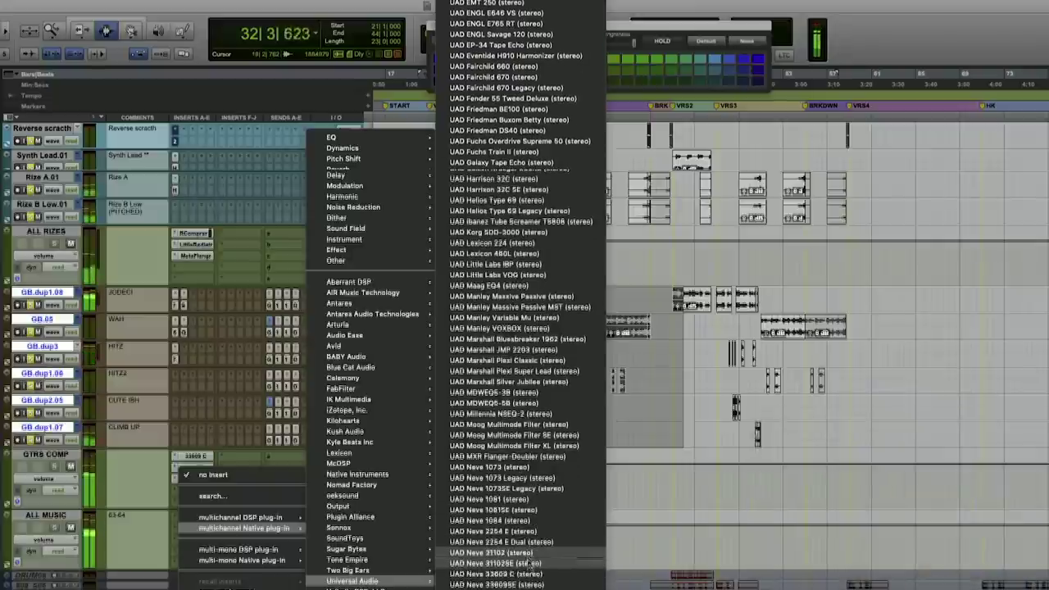
pyautogui.click(533, 574)
pyautogui.click(193, 517)
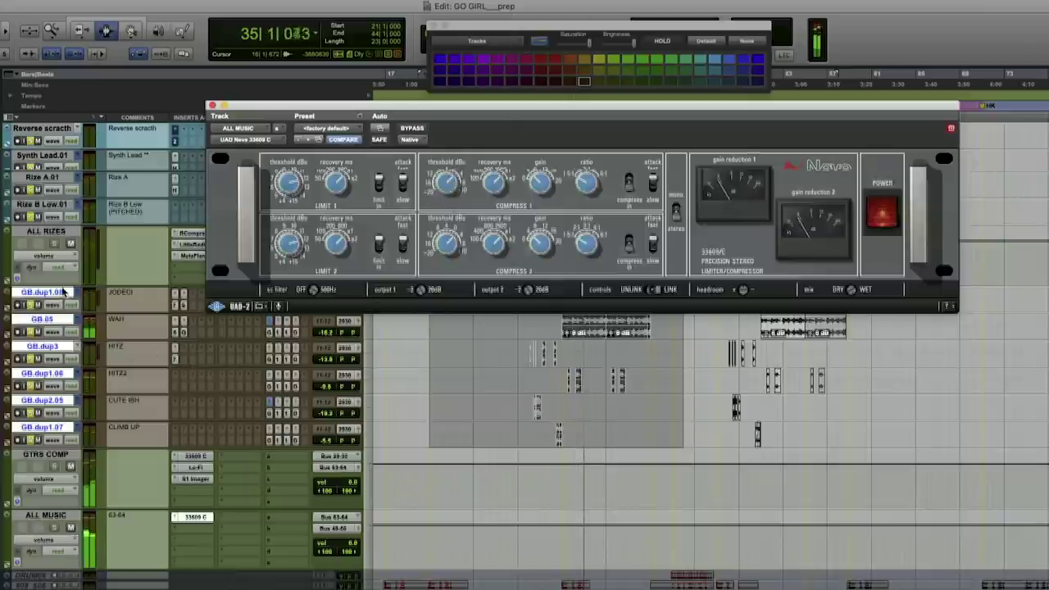
# Step: Play the soloed music tracks without the drums from bar 21 to audition the Neve 33609 C on ALL MUSIC
pyautogui.click(33, 305)
pyautogui.press('space')
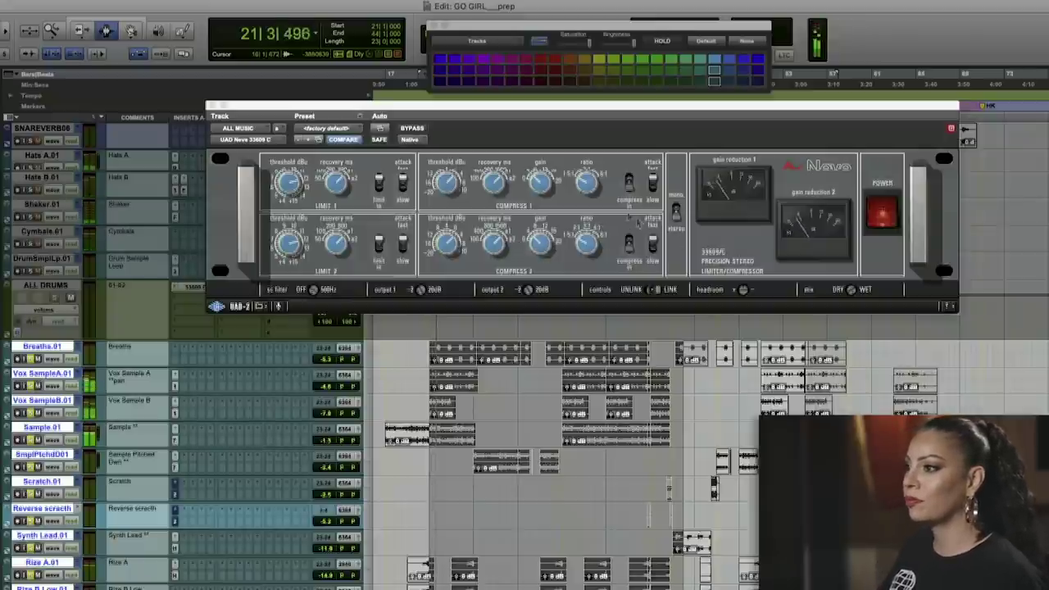
pyautogui.click(550, 185)
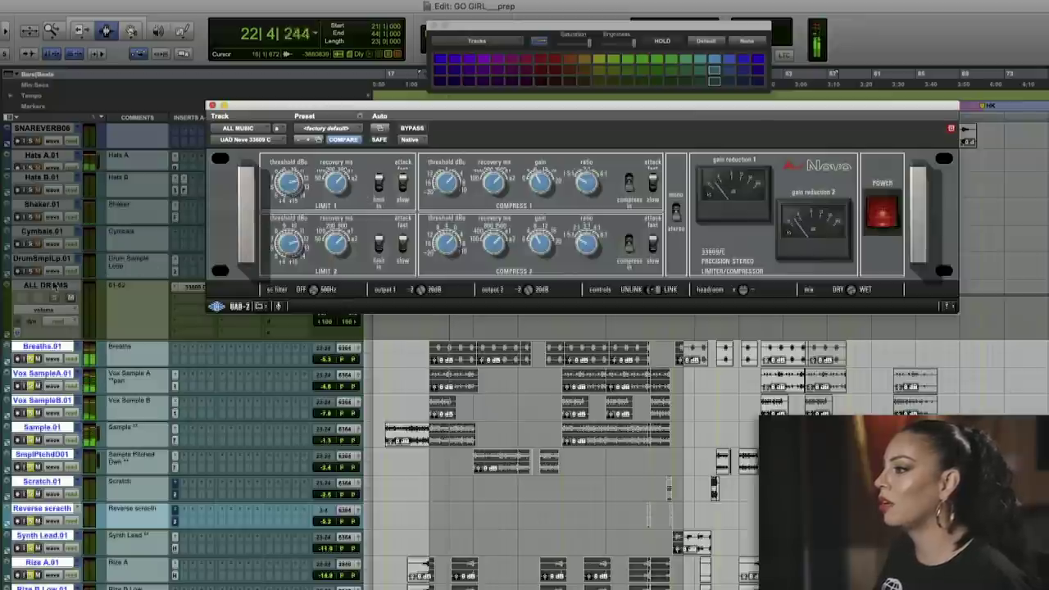
# Step: Select the drum tracks from KICK ASTEM.06 through DrumSmplLp.01 and solo them together with the music tracks
pyautogui.click(37, 259)
pyautogui.scroll(5, 36, 246)
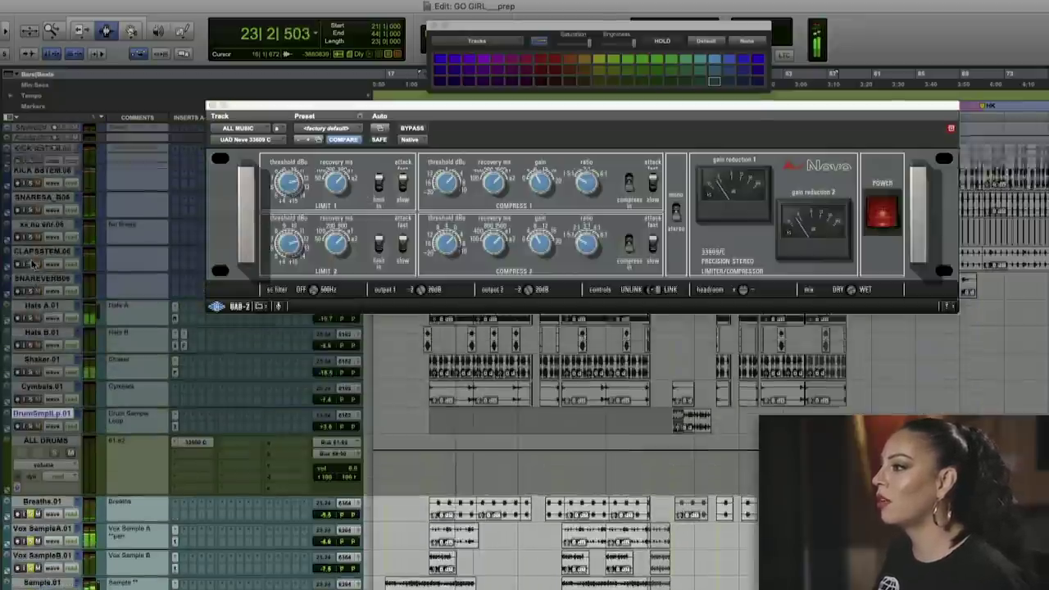
pyautogui.keyDown('shift'); pyautogui.click(39, 188); pyautogui.keyUp('shift')
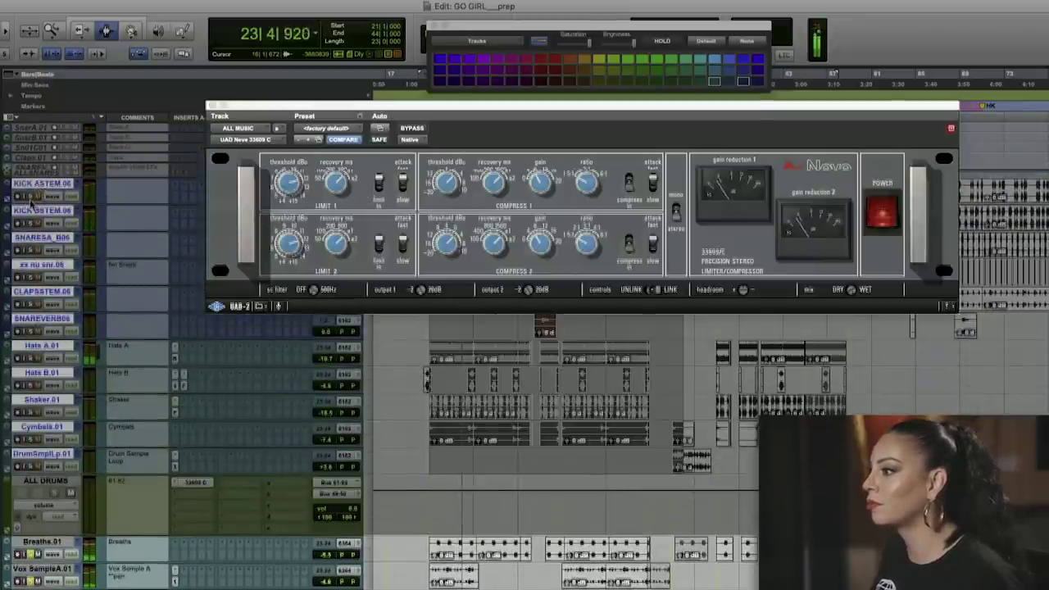
pyautogui.scroll(-10, 449, 435)
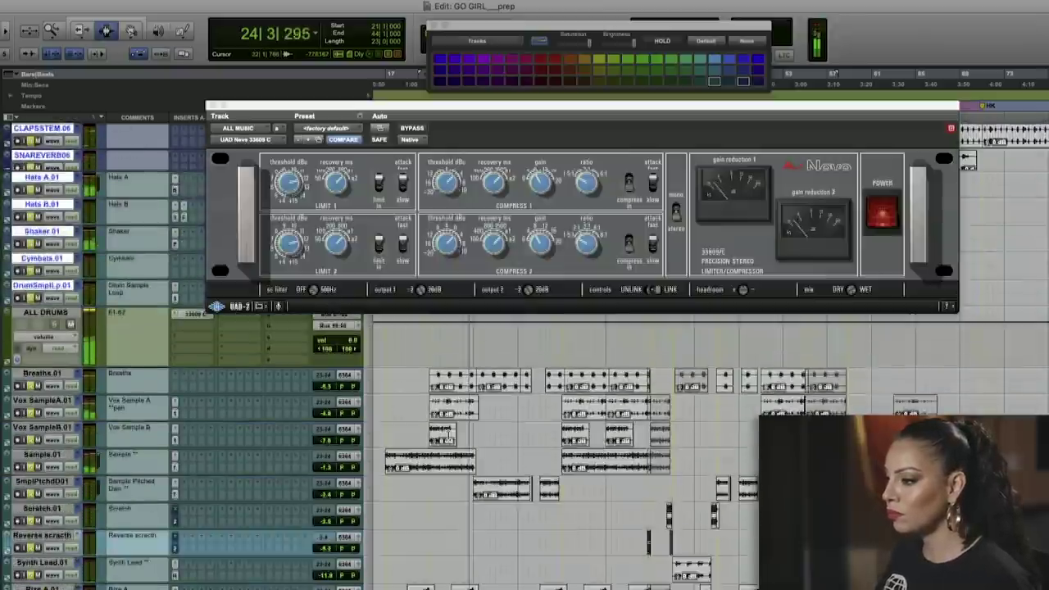
pyautogui.scroll(2, 448, 434)
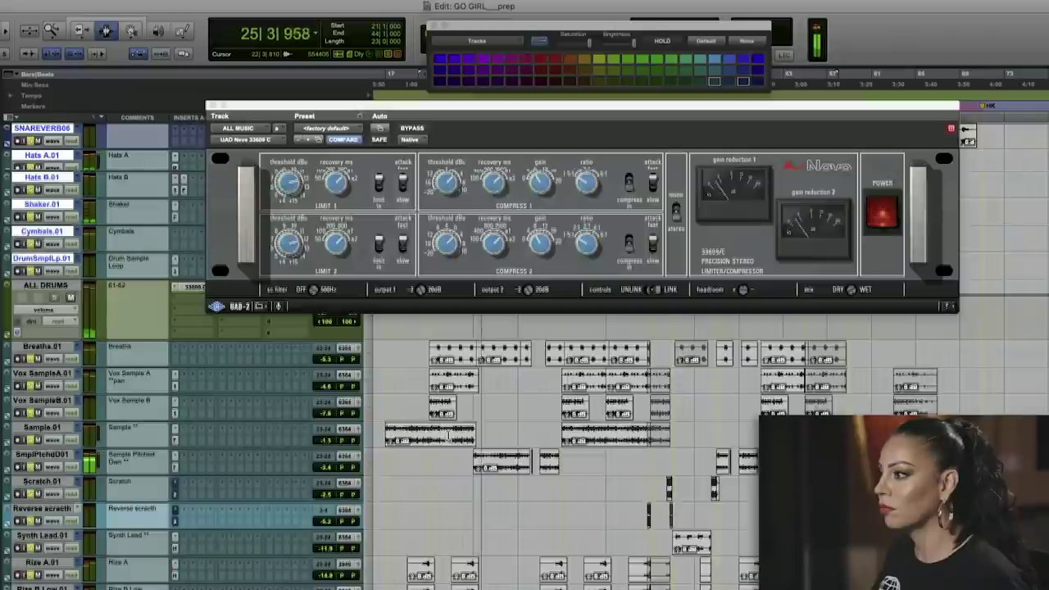
# Step: Lower the GTRS COMP aux volume to -5.3 dB and close the ALL MUSIC compressor window
pyautogui.scroll(-11, 448, 434)
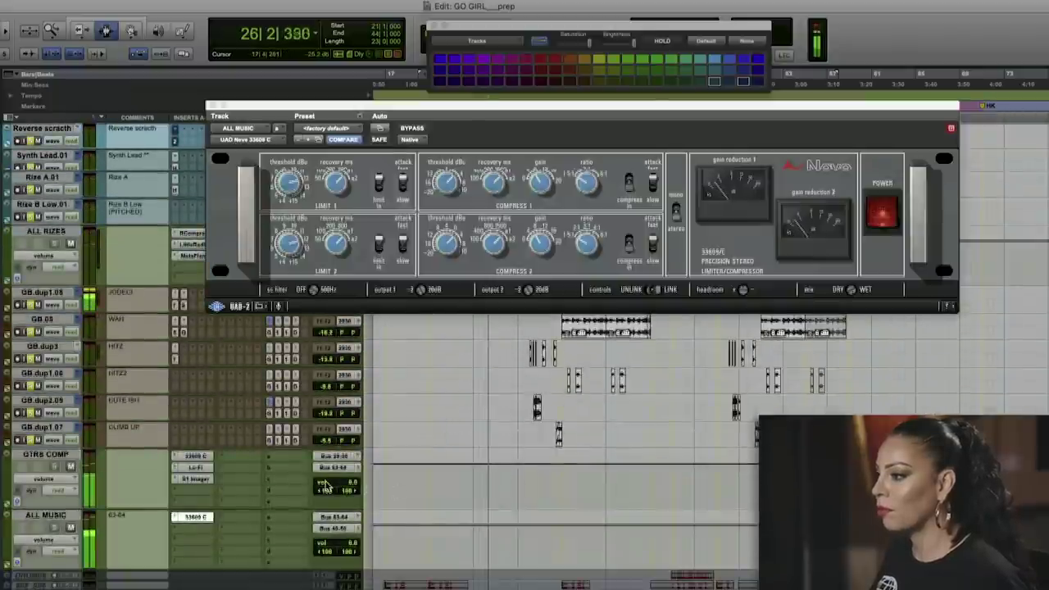
pyautogui.scroll(2, 328, 492)
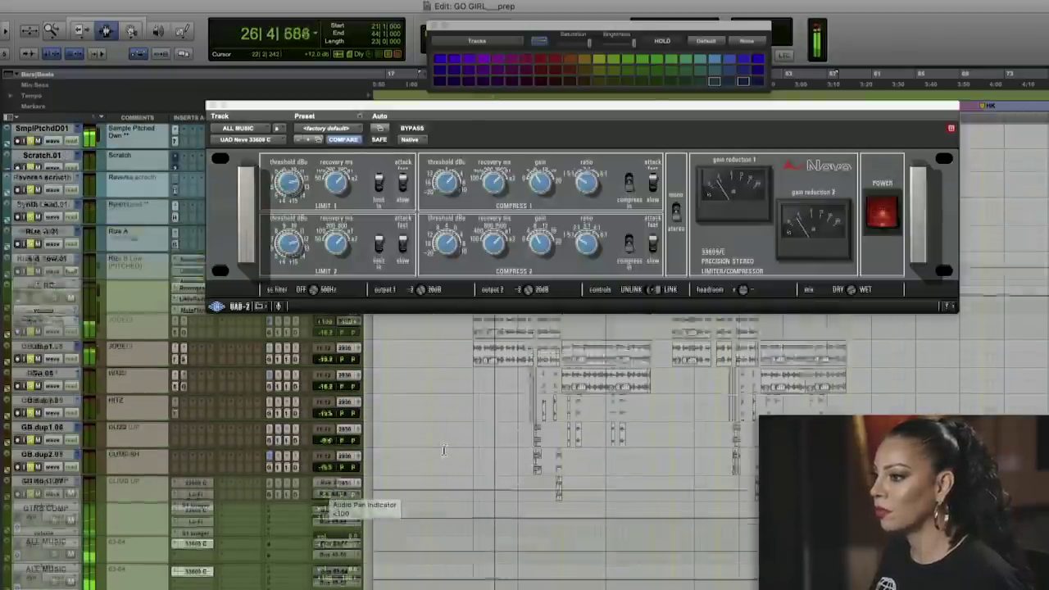
pyautogui.click(347, 541)
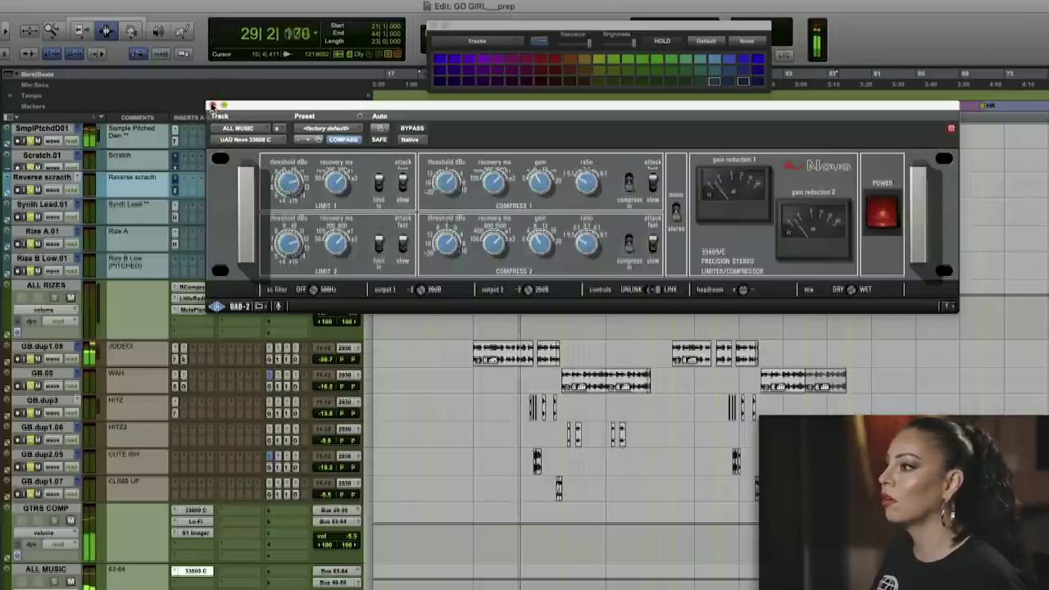
pyautogui.click(211, 105)
# Step: Review the drum and music tracks with their submix auxes during playback, down to the vocal tracks
pyautogui.scroll(5, 541, 309)
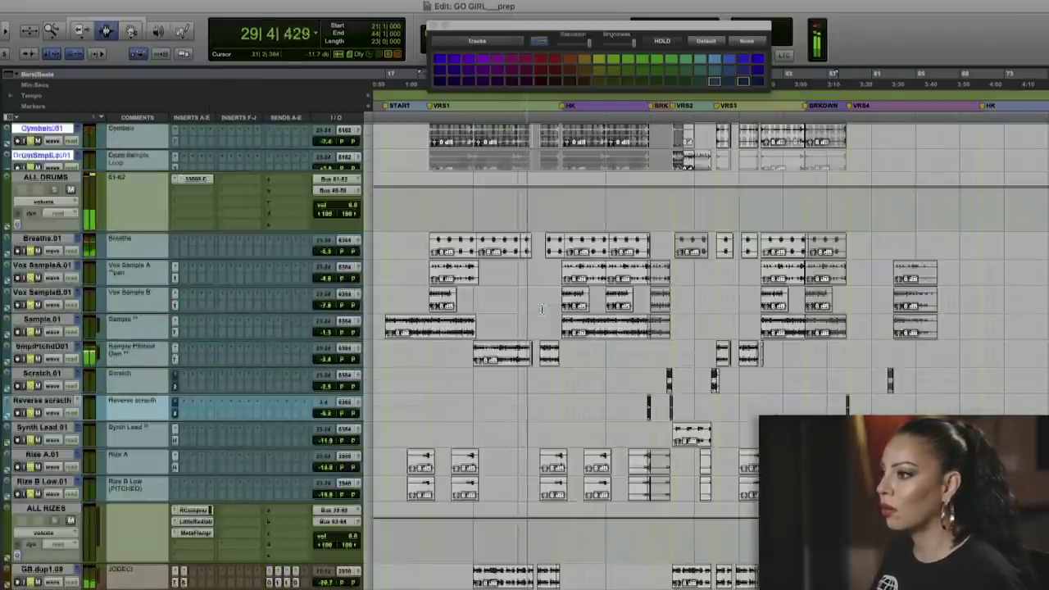
pyautogui.scroll(-10, 541, 310)
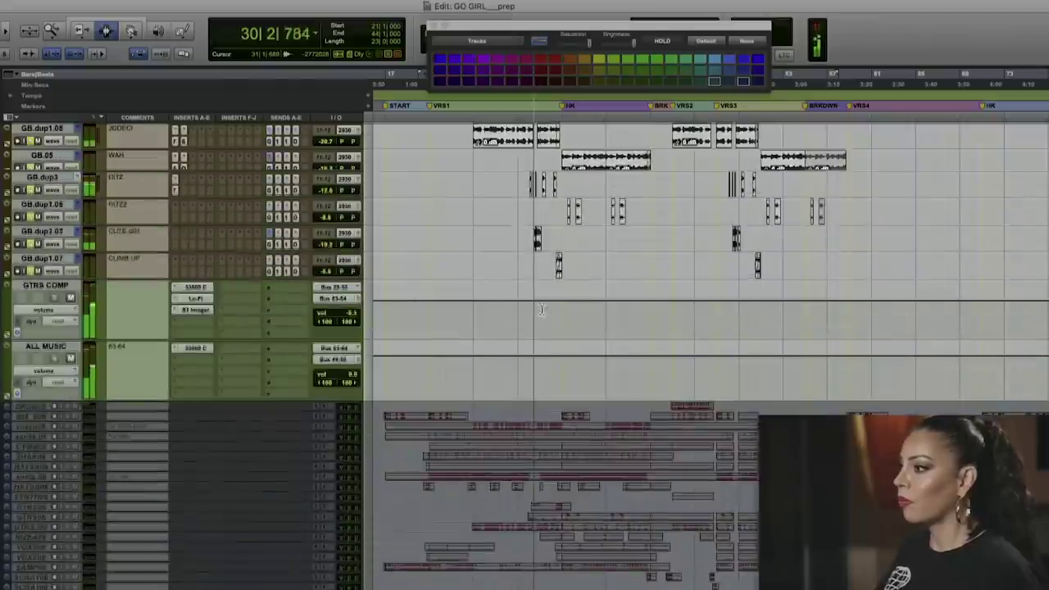
pyautogui.scroll(3, 541, 310)
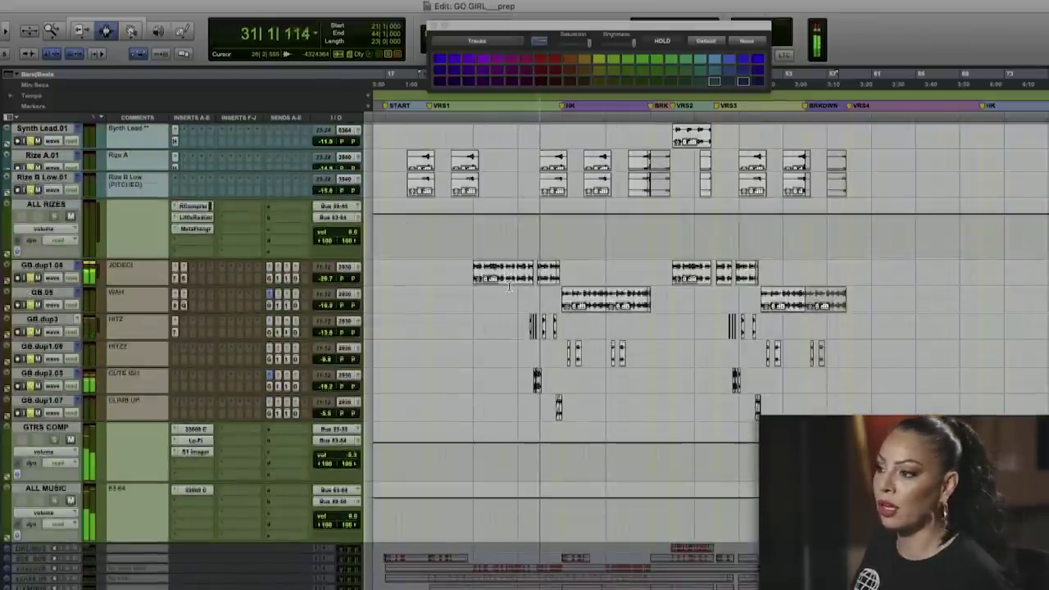
pyautogui.scroll(10, 541, 310)
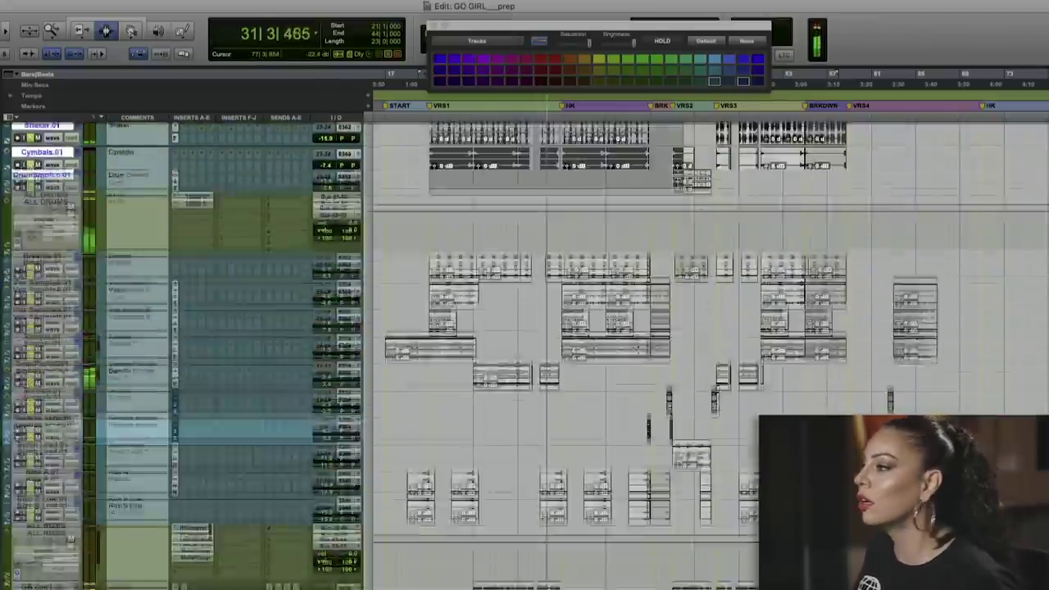
pyautogui.scroll(-10, 541, 310)
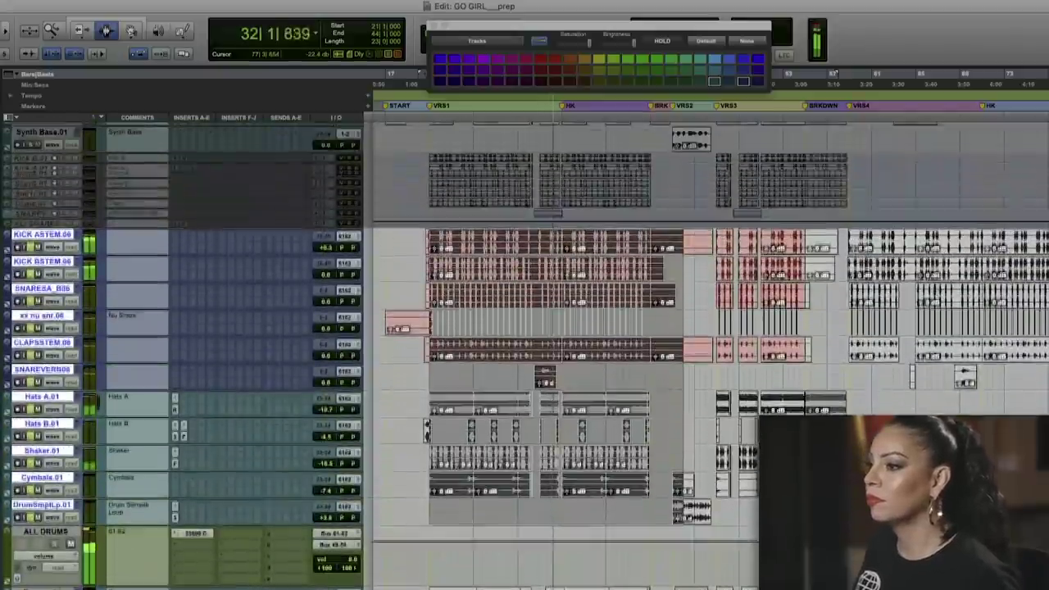
pyautogui.scroll(-8, 541, 310)
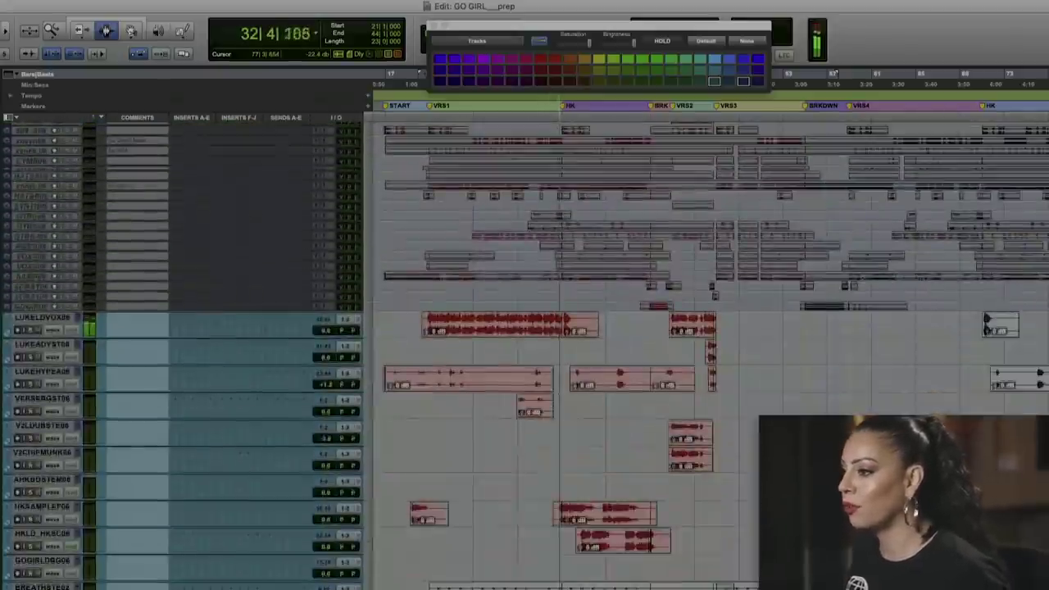